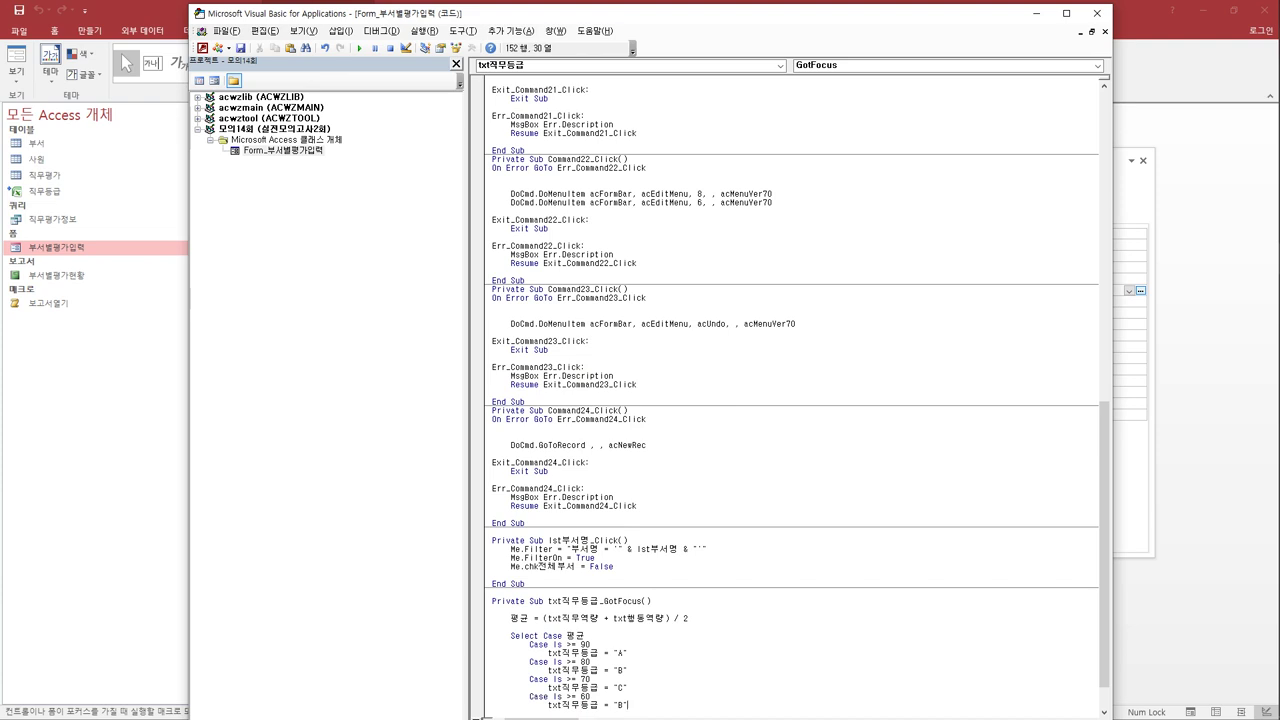
Assign grade "D" in the Case Is >= 60 branch and add a Case Else branch that sets txt직무등급 to "F".
type("D")
key("Return")
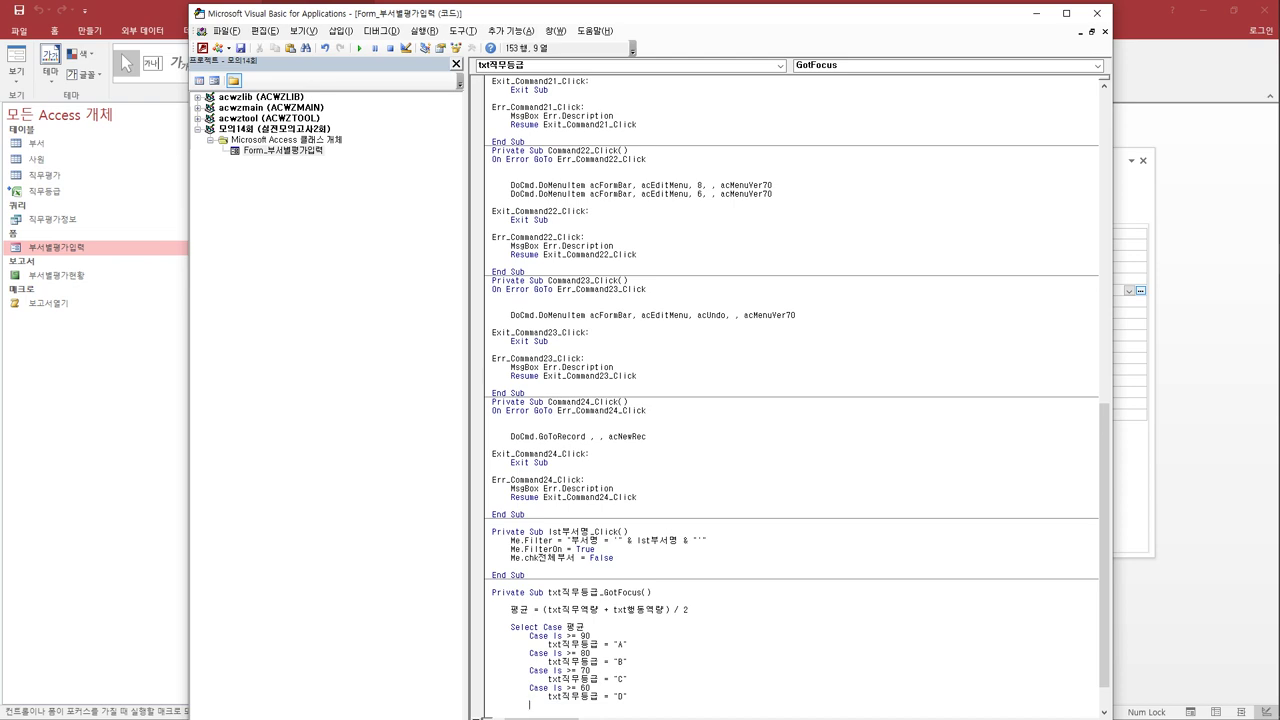
type("case Else")
key("Return")
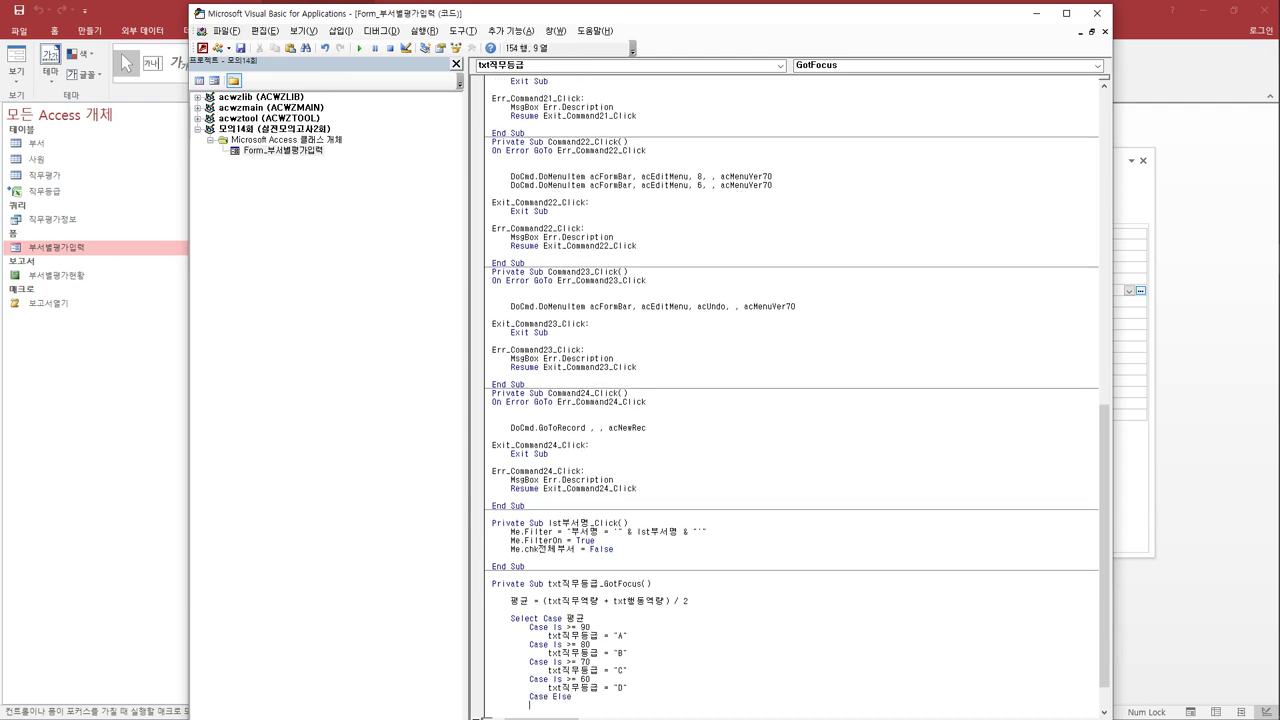
key("shift+Up")
key("ctrl+c")
key("shift+Down")
key("Down")
key("ctrl+v")
type("F")
key("Return")
Outdent the line below the Case Else branch and finish the Select Case block with End Select.
key("BackSpace")
key("BackSpace")
key("Hangul")
type("end")
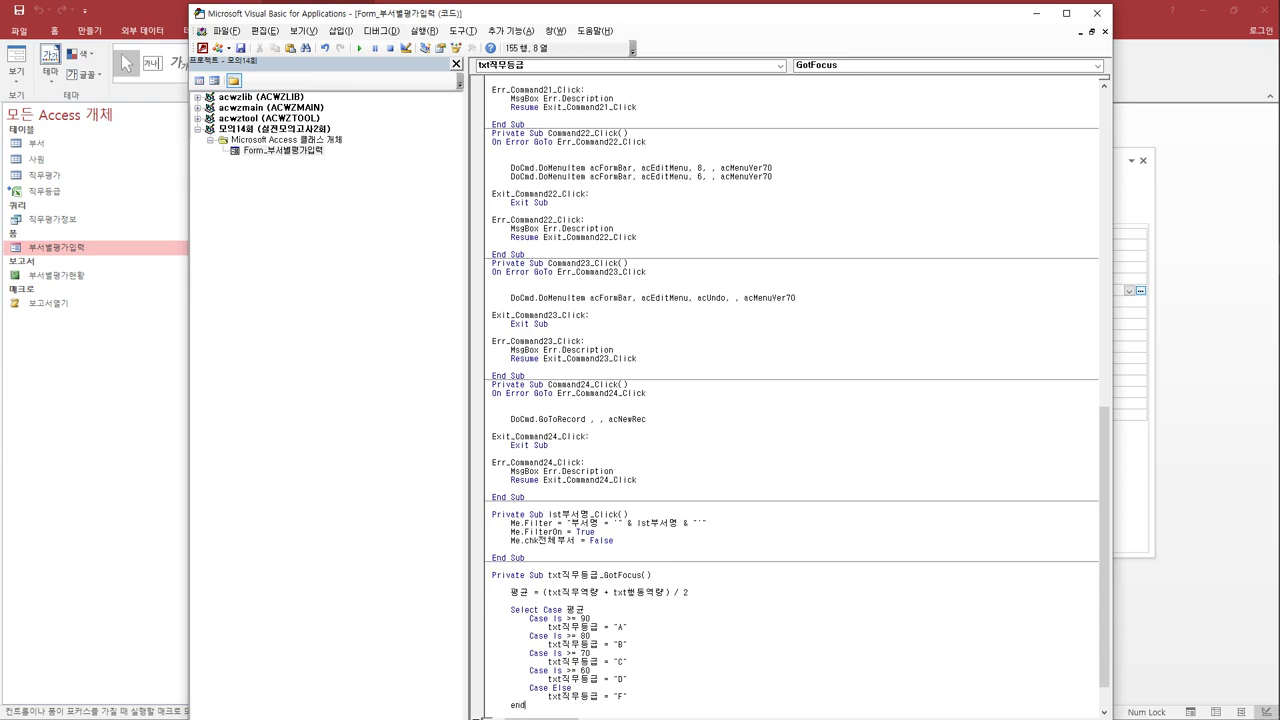
type(" select")
key("Return")
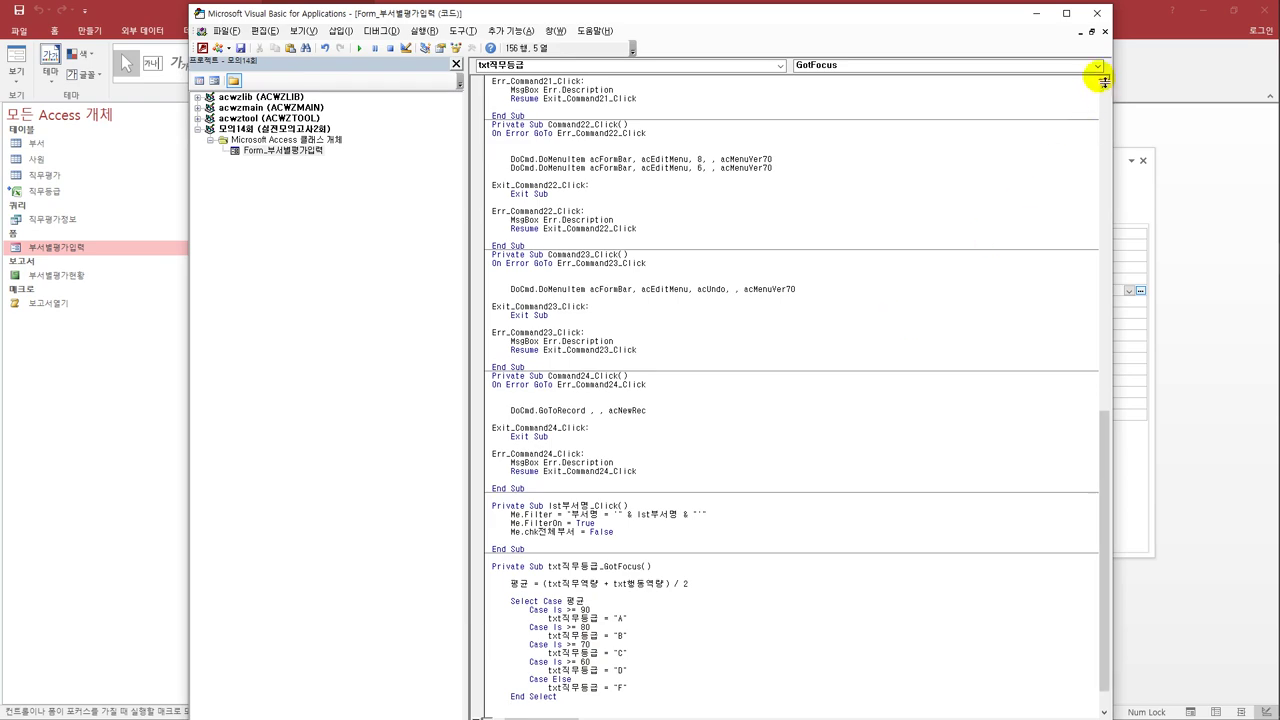
Return from the code editor to the 부서별평가입력 form, check it in Form view and close it.
left_click(1090, 18)
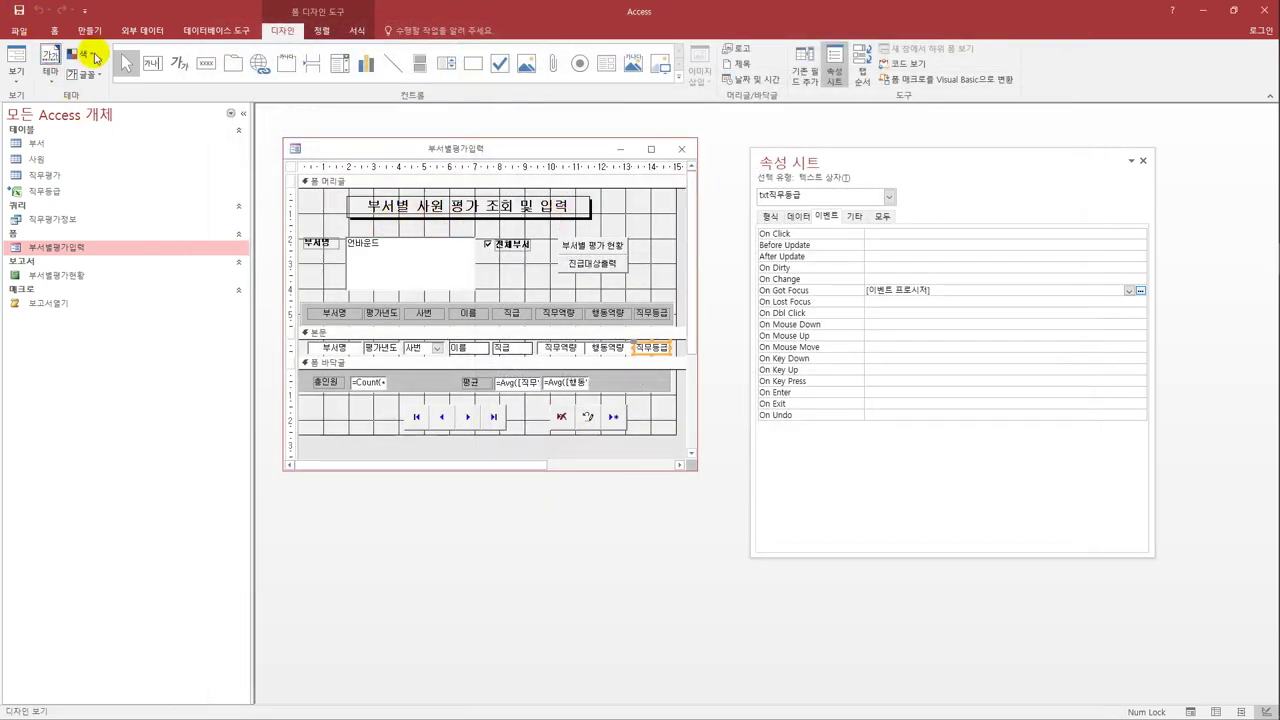
left_click(16, 58)
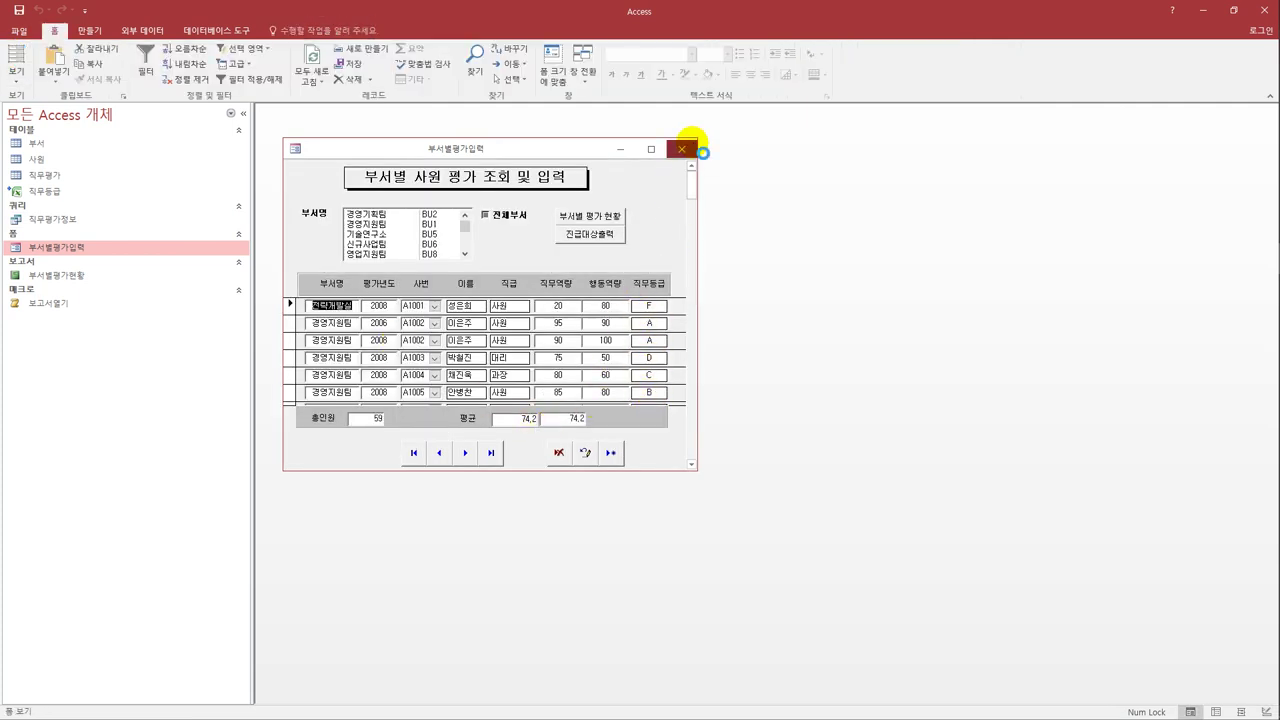
left_click(682, 149)
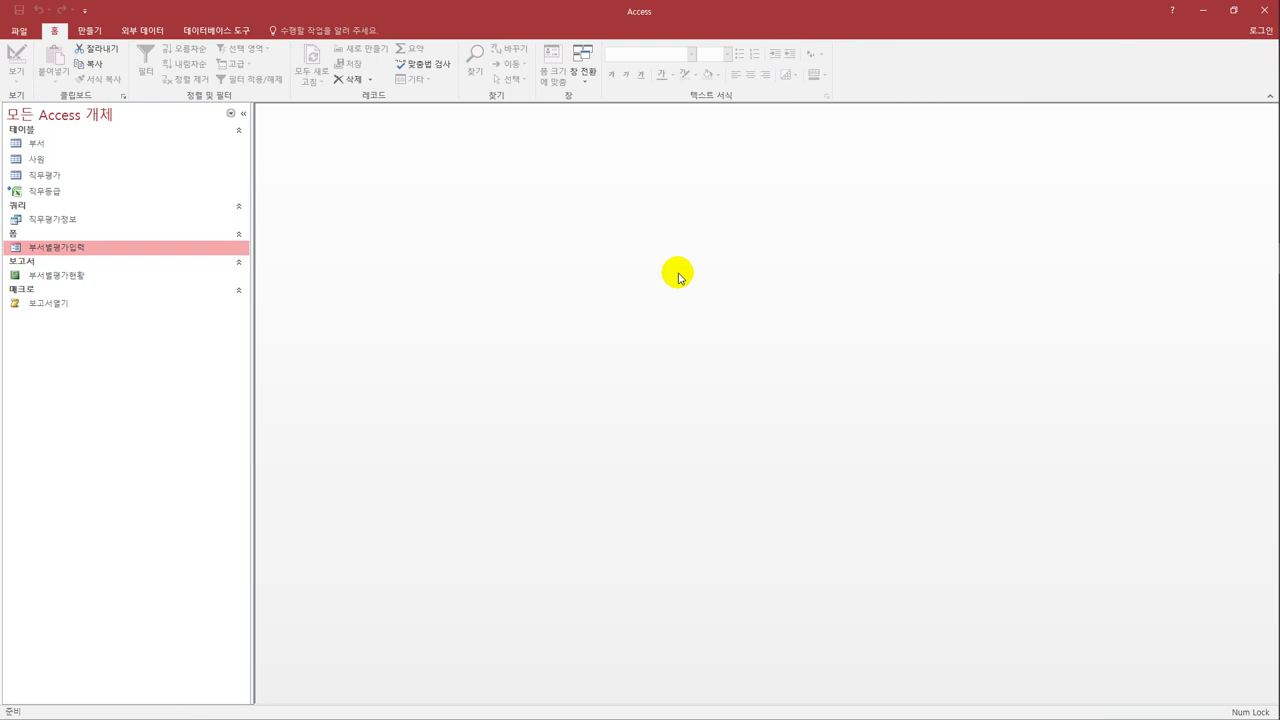
Create a new query in Design view based on the 직무평가정보 query and enlarge its field list to show all fields.
left_click(89, 30)
left_click(212, 78)
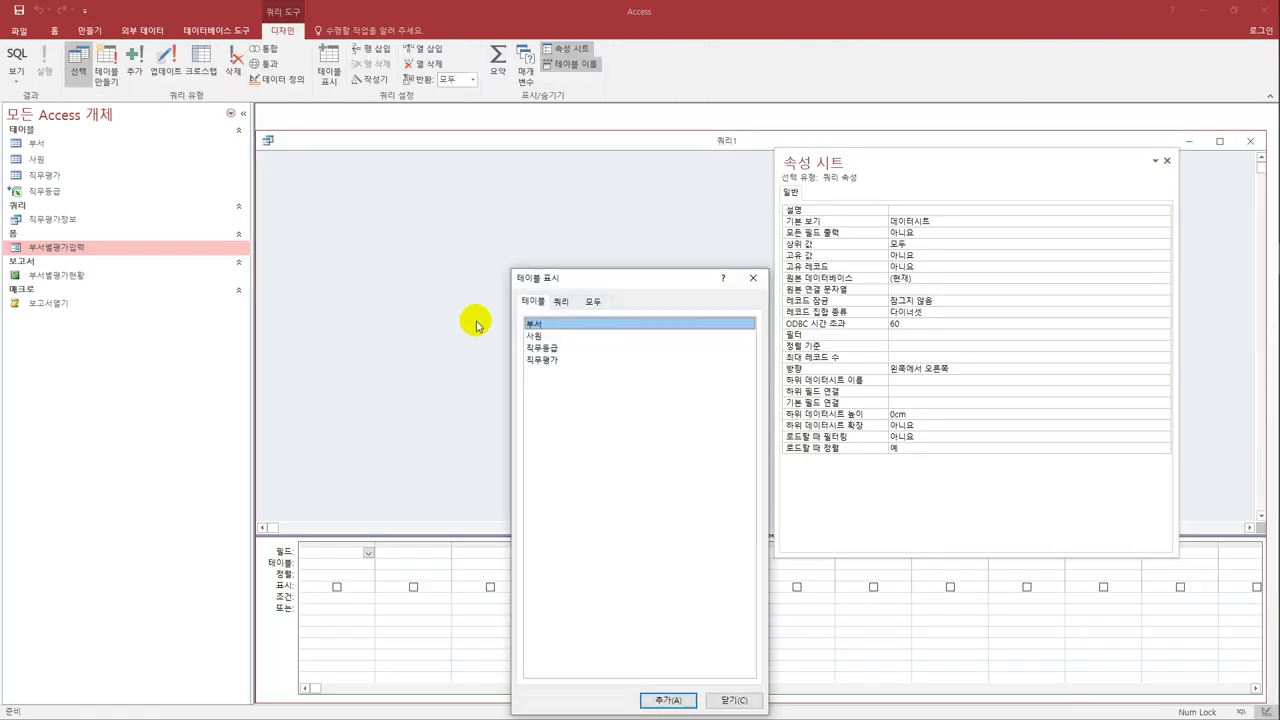
left_click(561, 301)
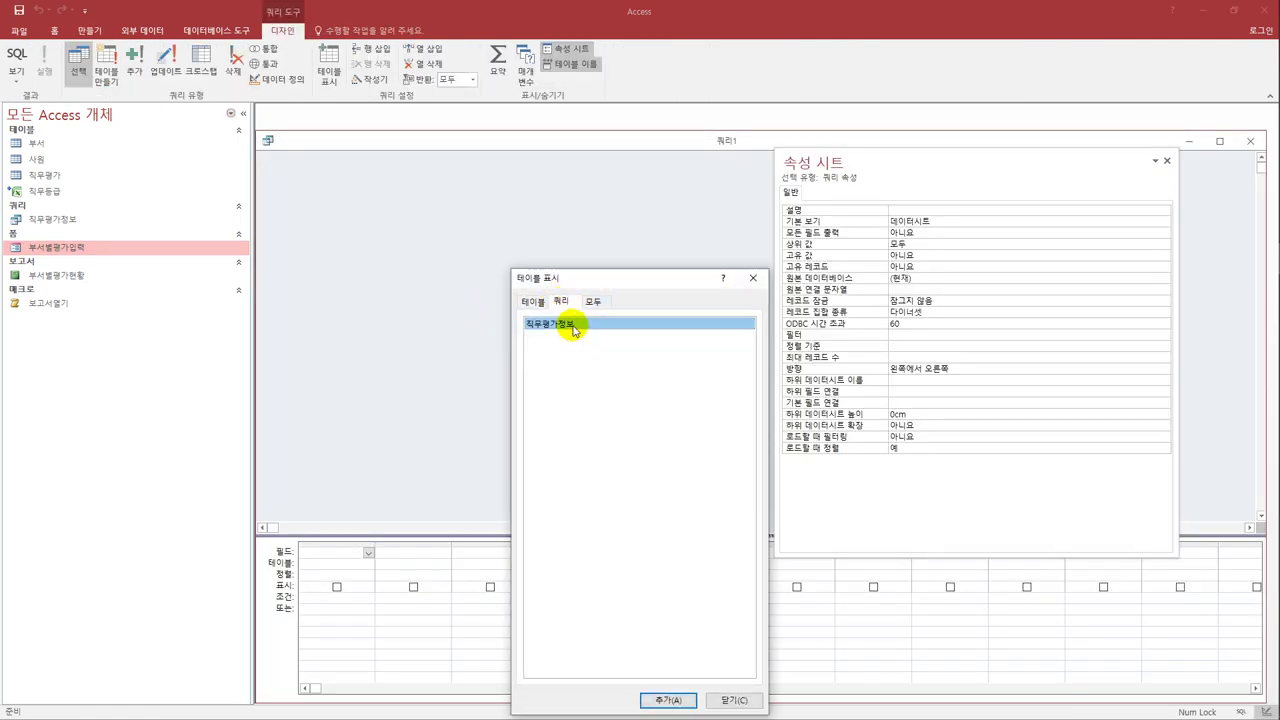
double_click(574, 330)
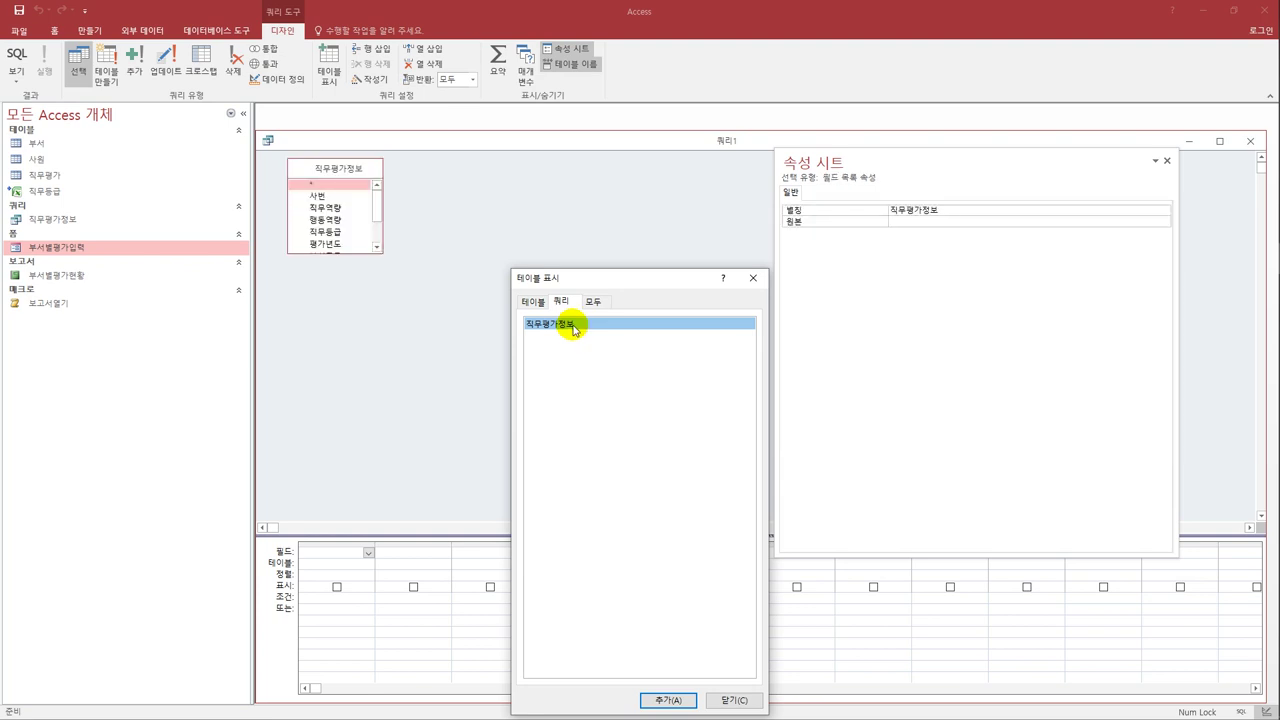
left_click(756, 280)
left_click_drag(338, 253, 343, 343)
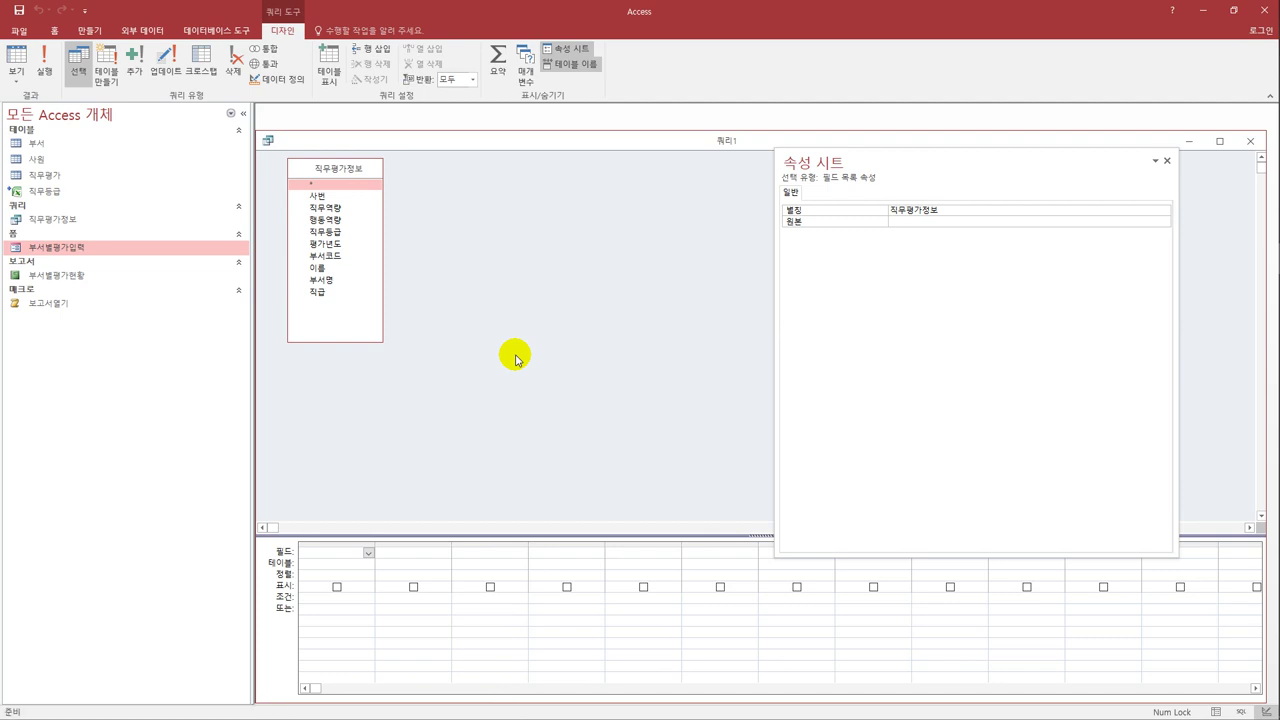
Add the fields 사번, 이름, 부서명 and 직급 to the query design grid.
double_click(341, 198)
double_click(337, 268)
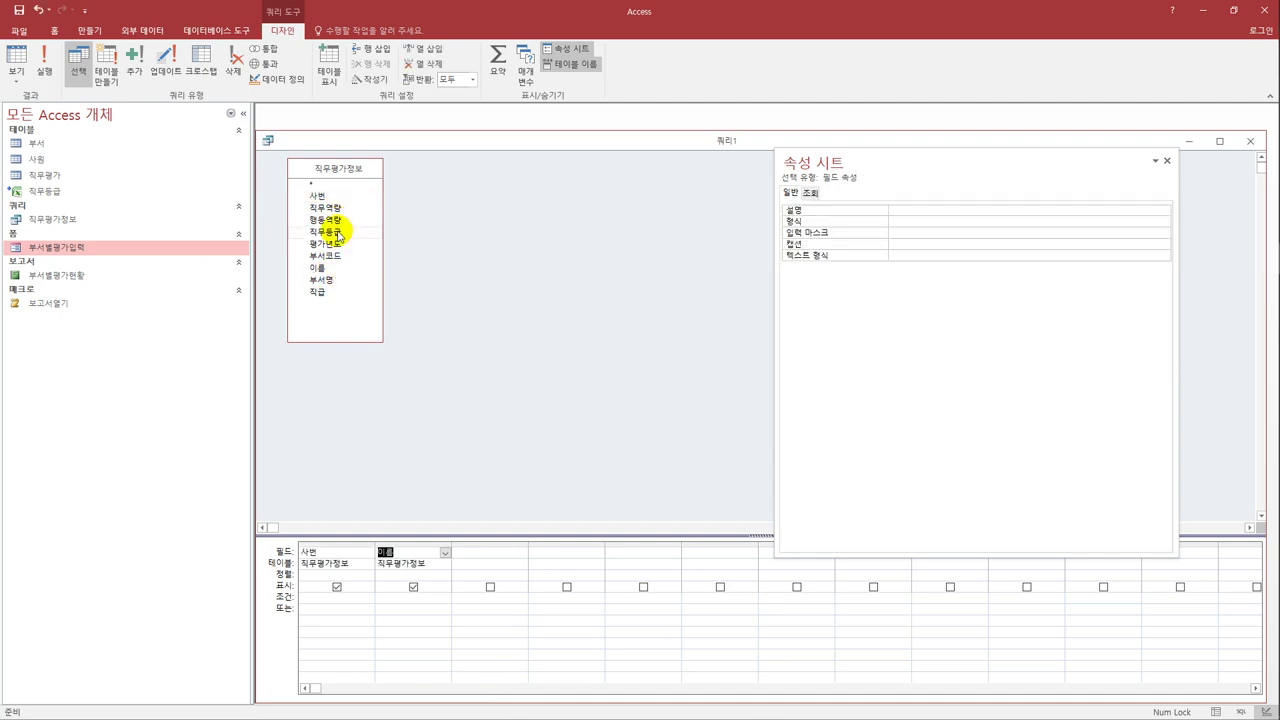
left_click(340, 284)
double_click(341, 282)
double_click(341, 292)
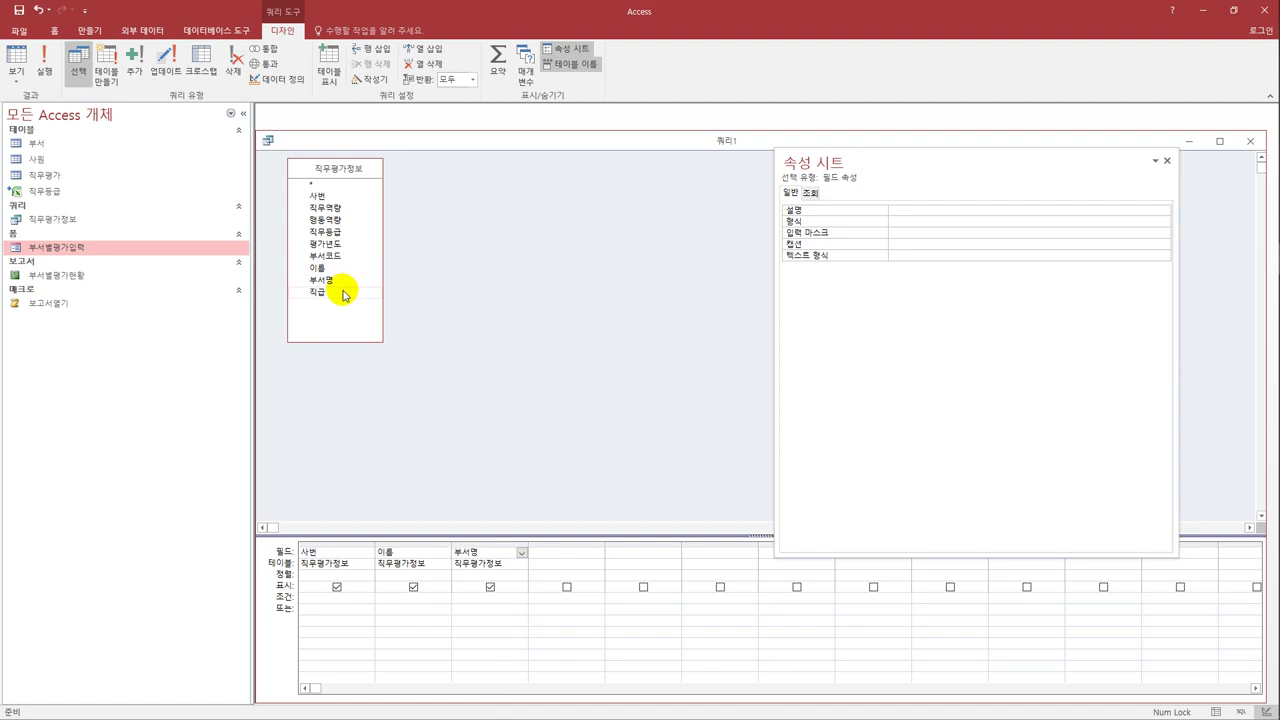
Sort the query in descending order (내림차순) by 사번.
left_click(322, 574)
left_click(370, 576)
left_click(350, 600)
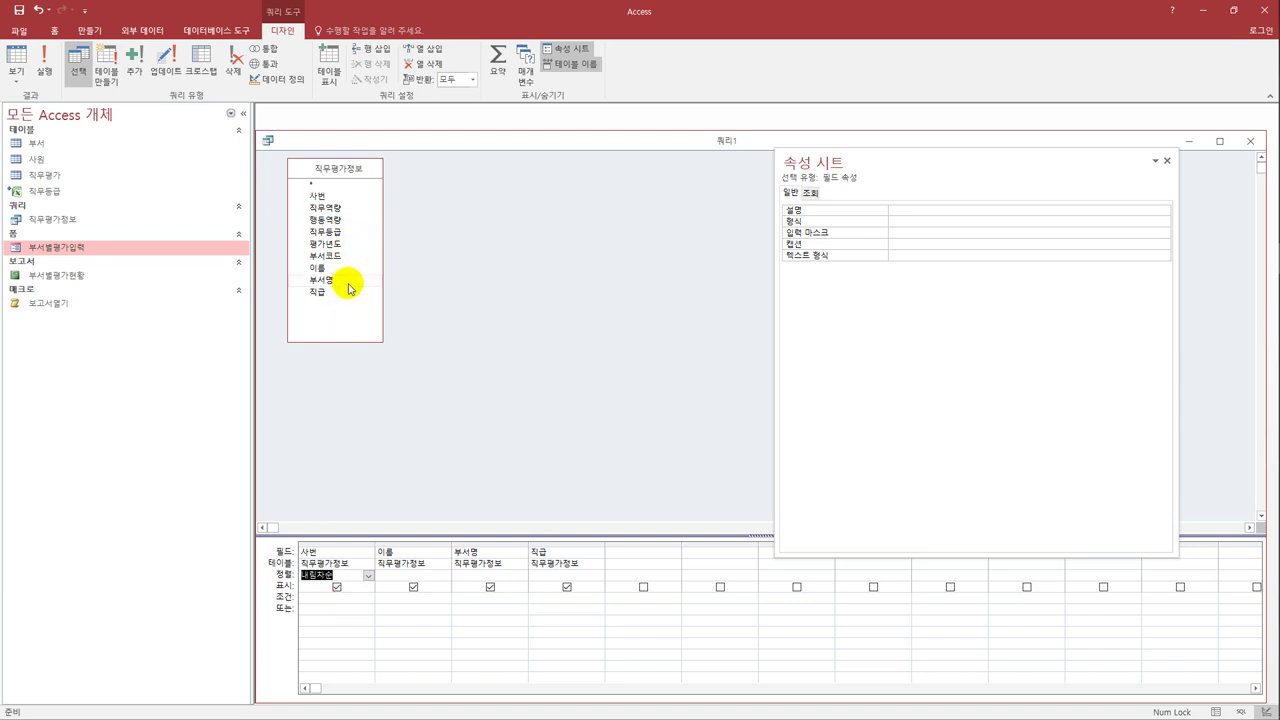
Add the 평가년도 field to the query as a hidden column with the criterion 2008.
left_click_drag(337, 243, 643, 552)
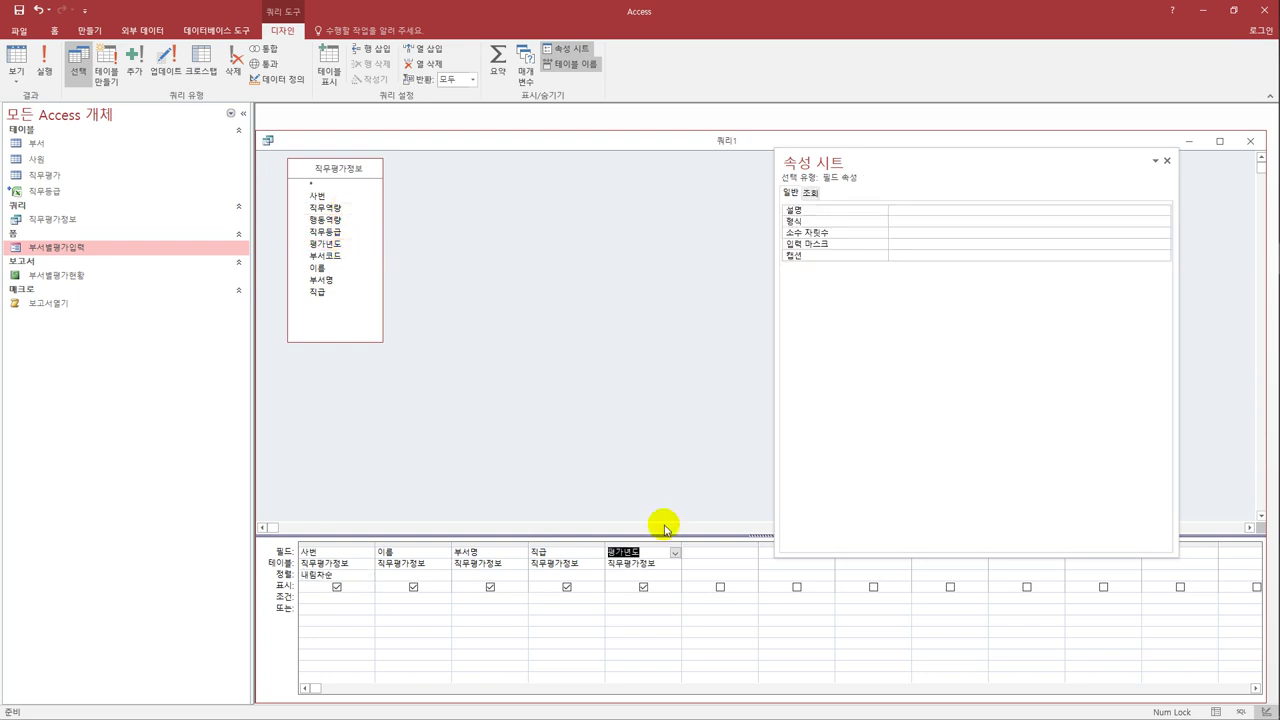
left_click(643, 587)
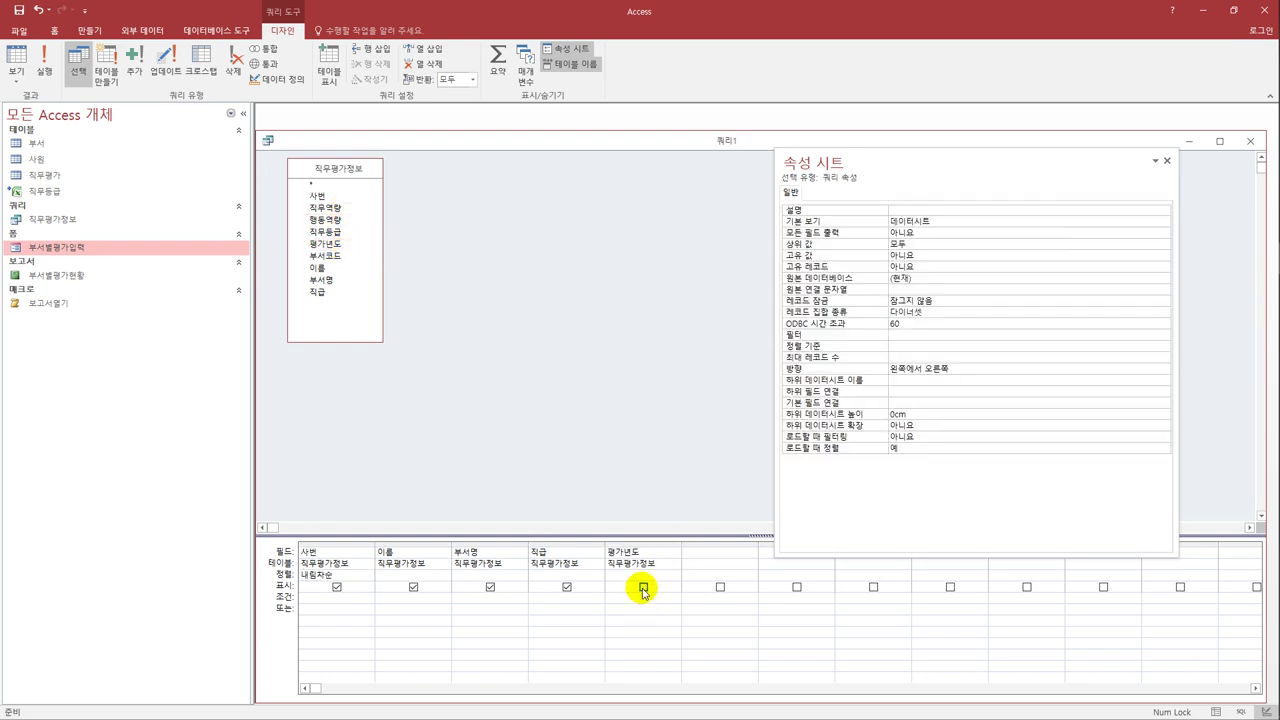
left_click(649, 600)
type("2008")
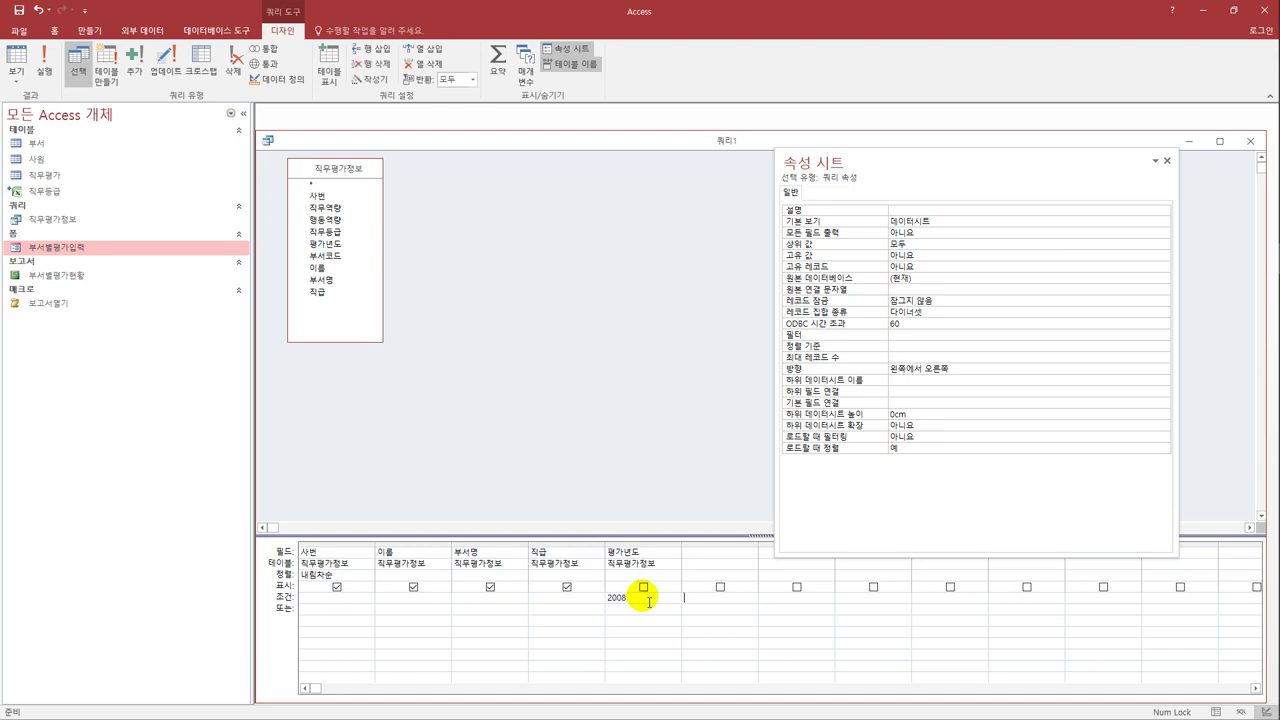
Add the 직무등급 field to the query as a shown column with the criterion "A".
left_click(335, 233)
left_click_drag(335, 233, 720, 591)
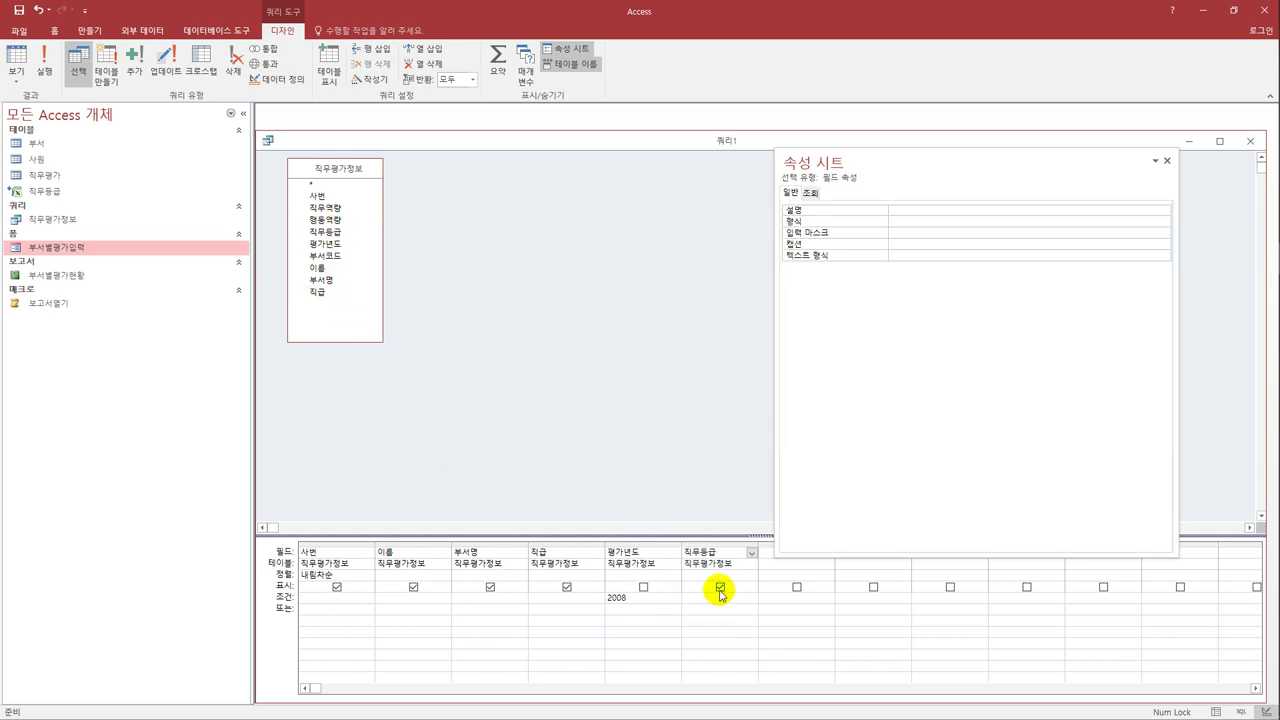
left_click(726, 600)
type("A")
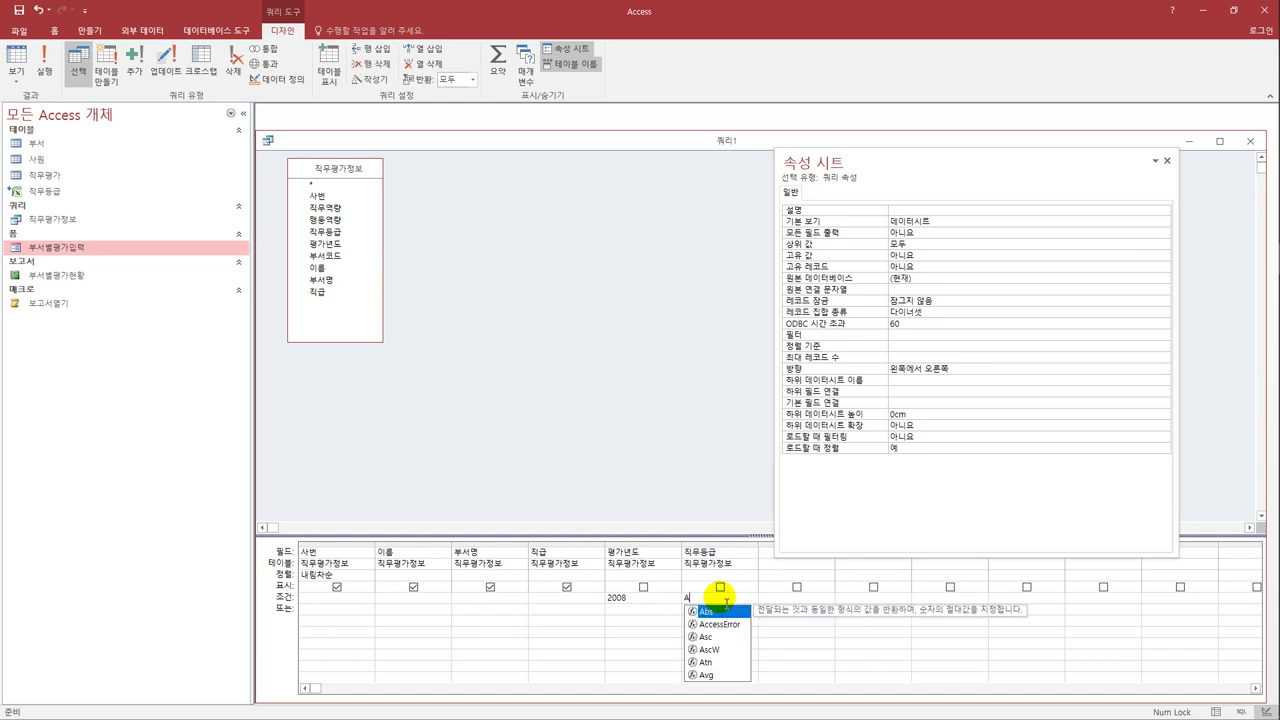
left_click(719, 587)
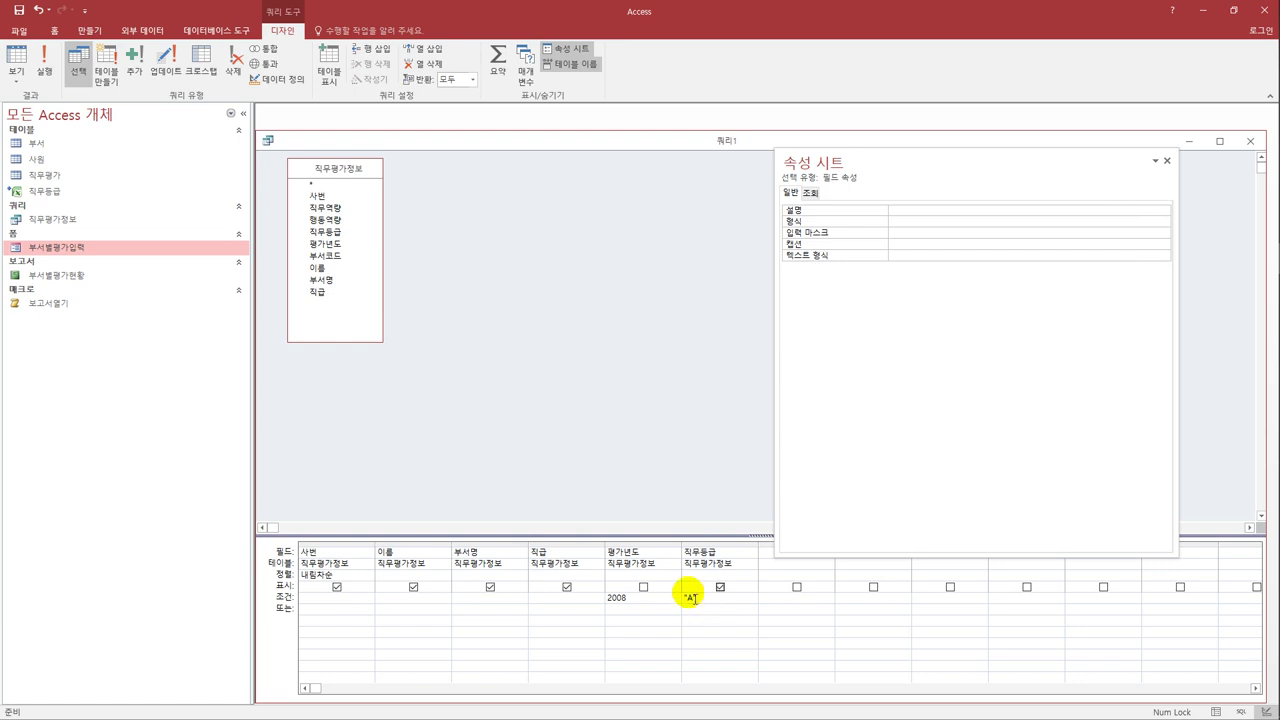
Turn the query into a make-table query that creates the table 2009년진급대상자 in the current database.
left_click(107, 70)
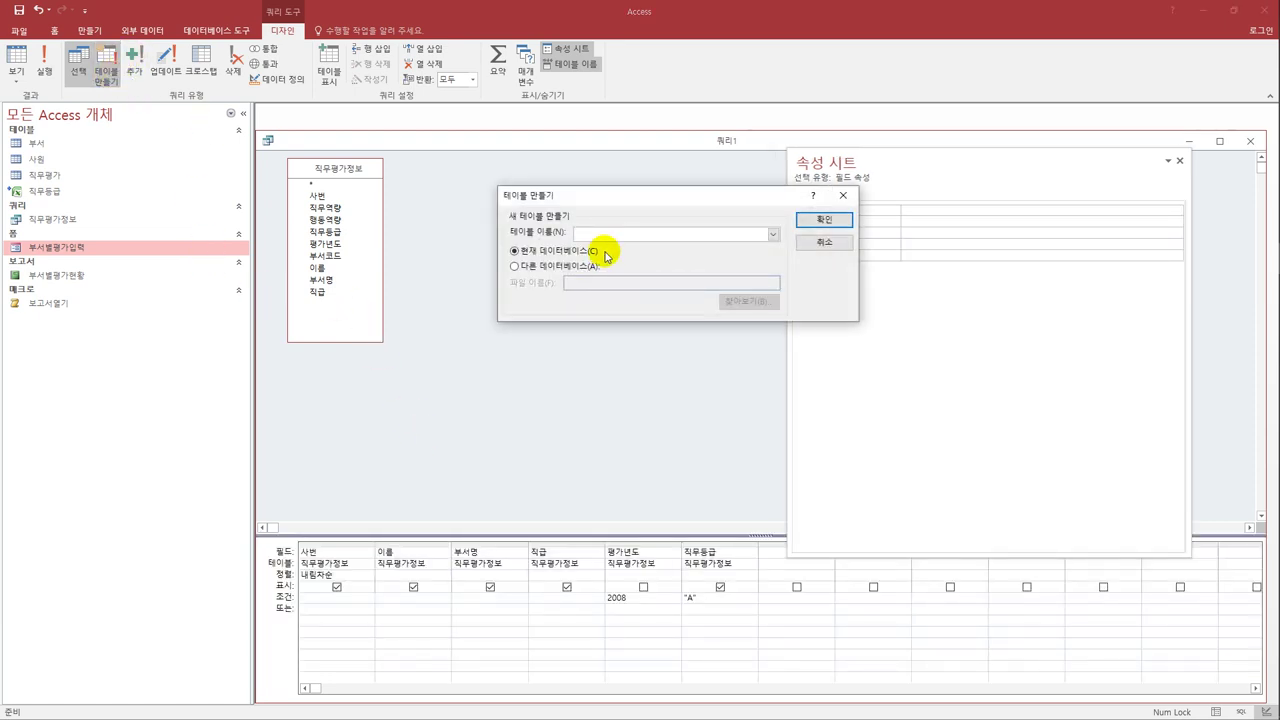
type("2009년진급대상자")
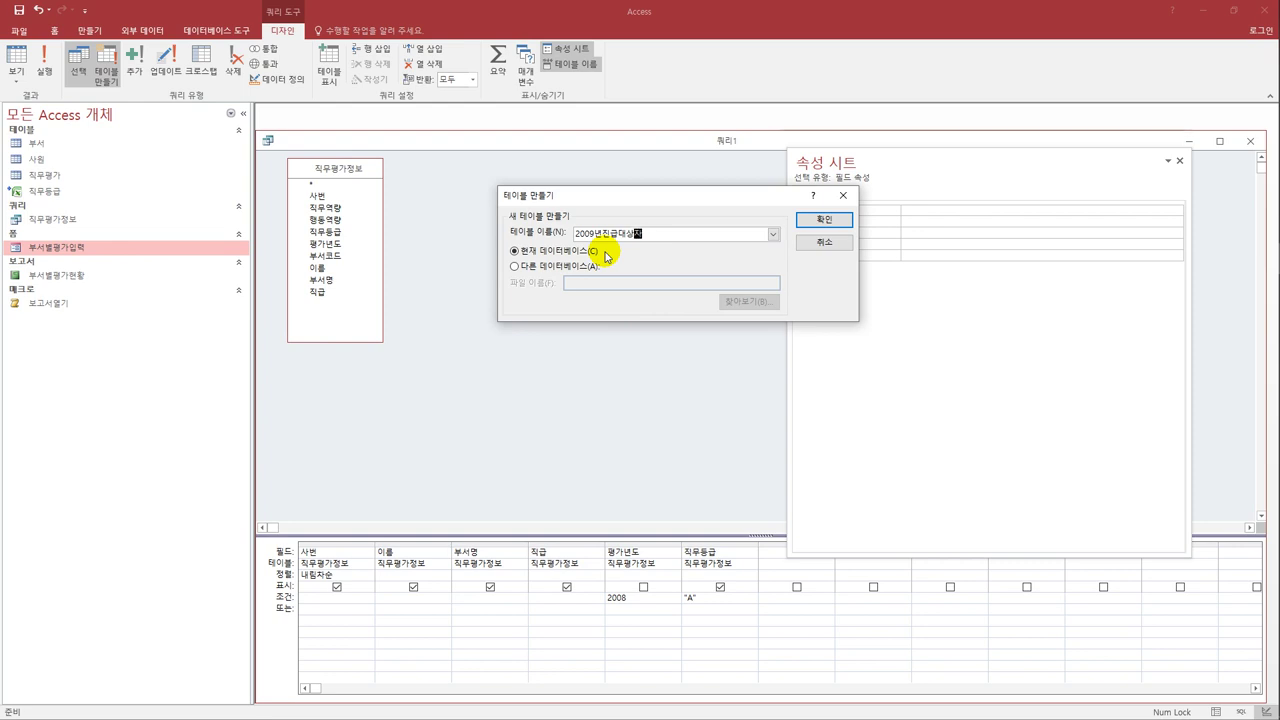
left_click(820, 220)
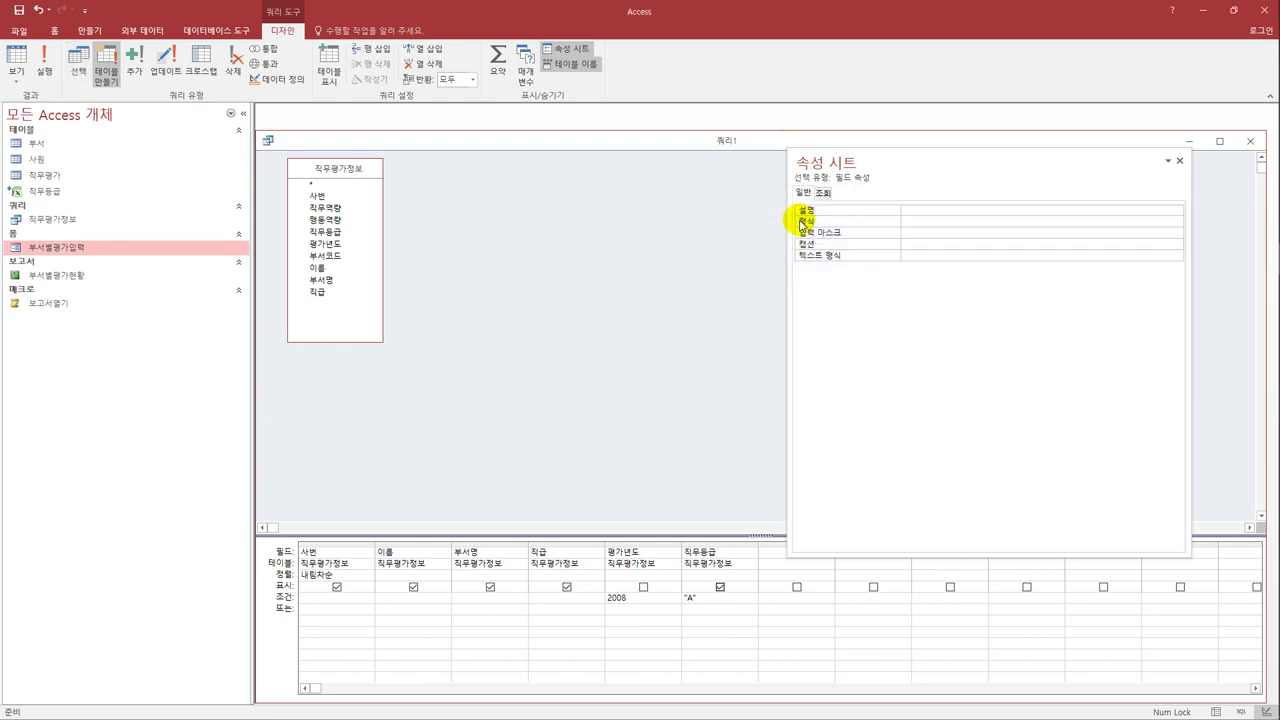
Save the query as 2009년진급대상자출력, preview its records in Datasheet view and close it.
left_click(18, 10)
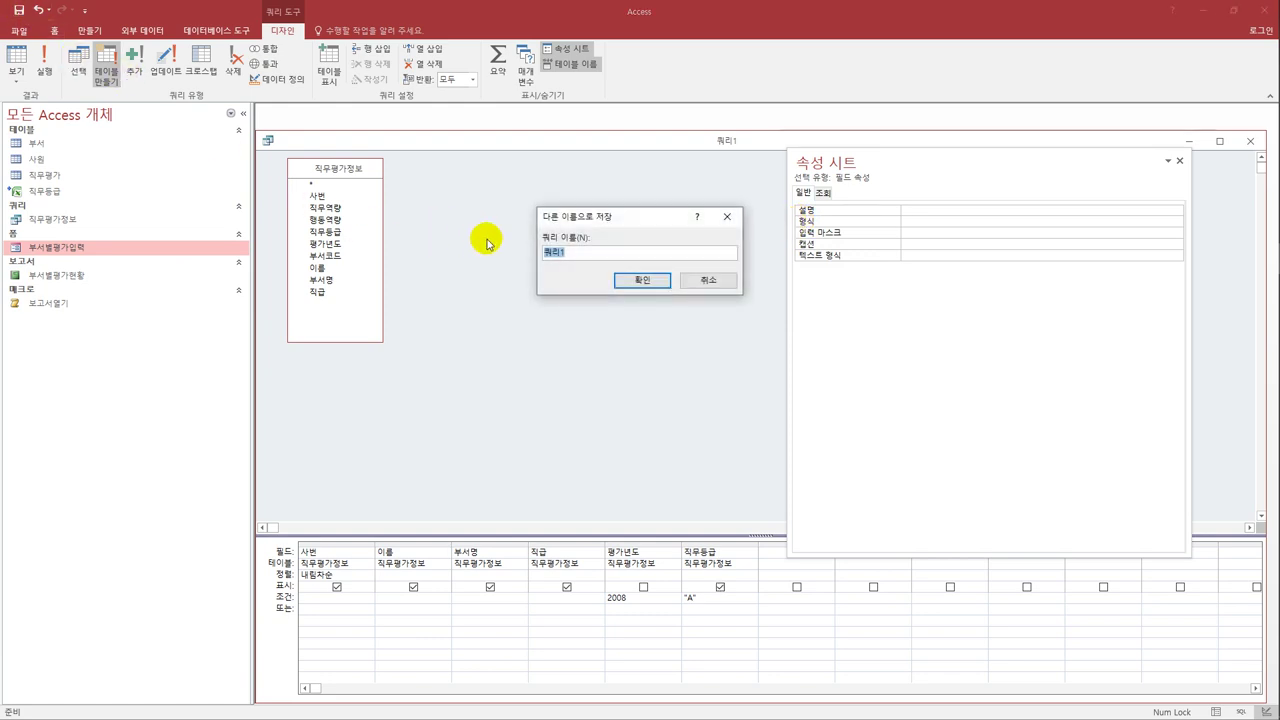
type("2009년진급대상자")
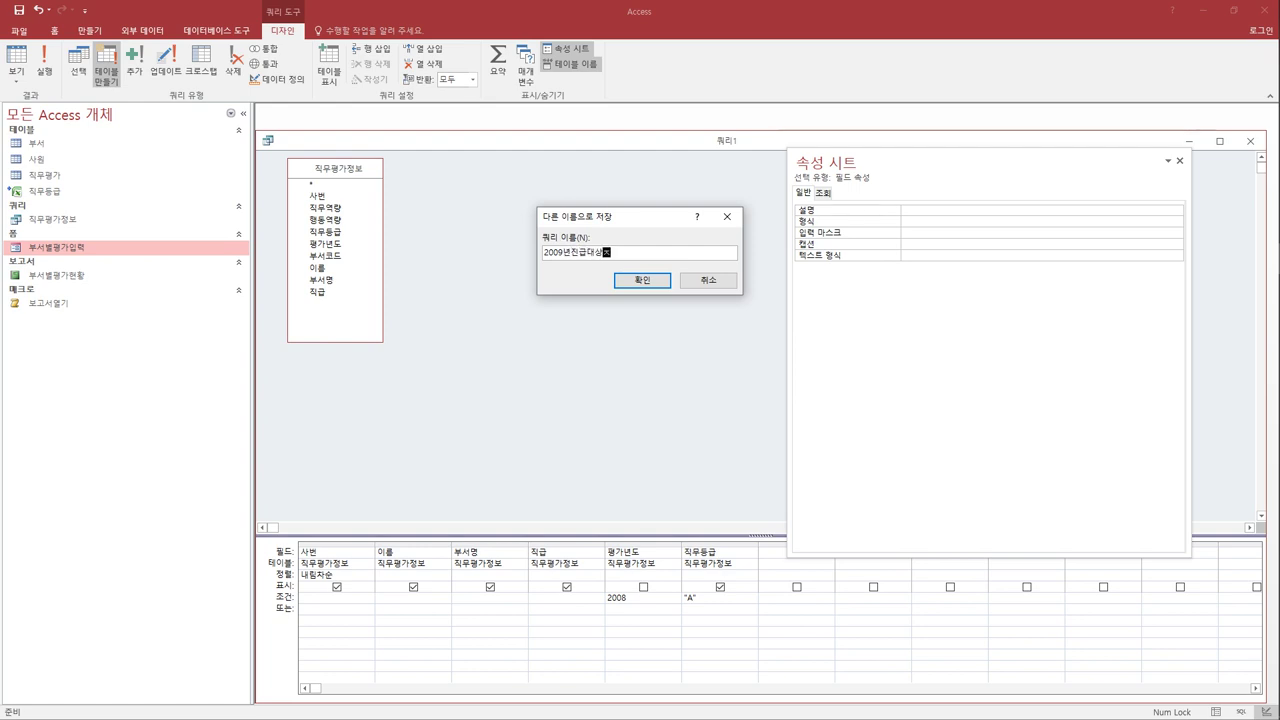
type("출력")
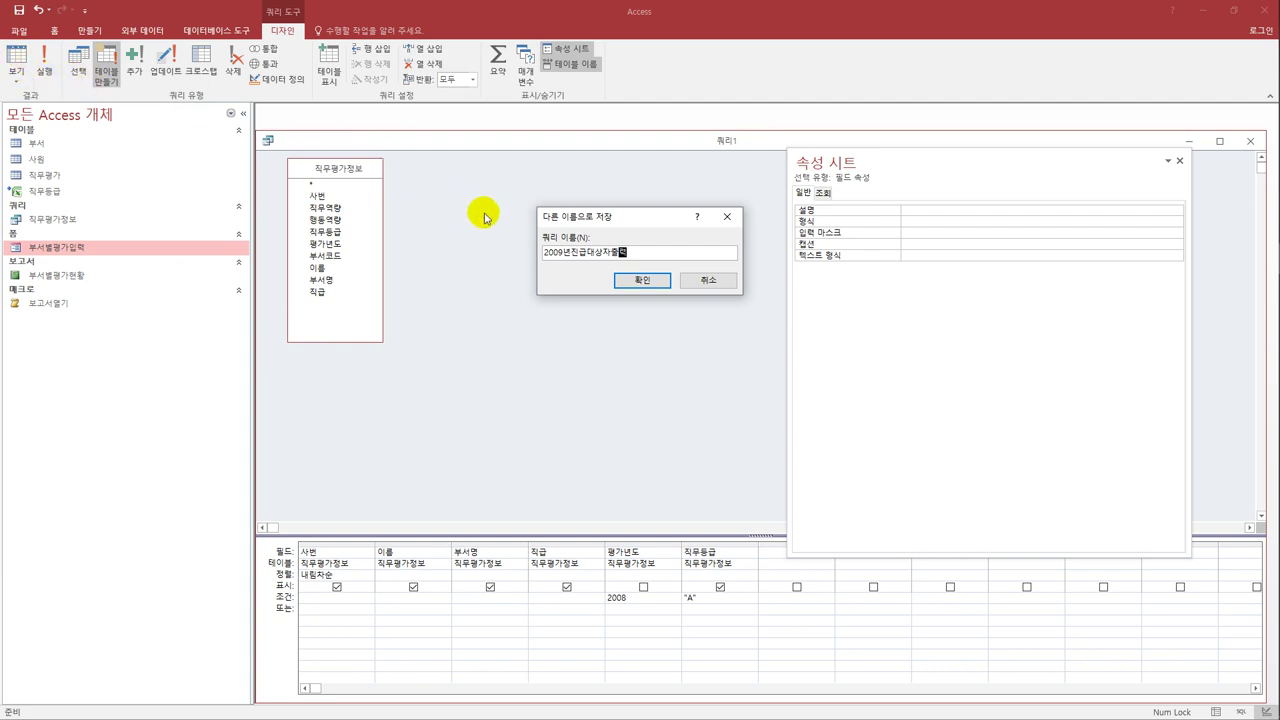
left_click(637, 283)
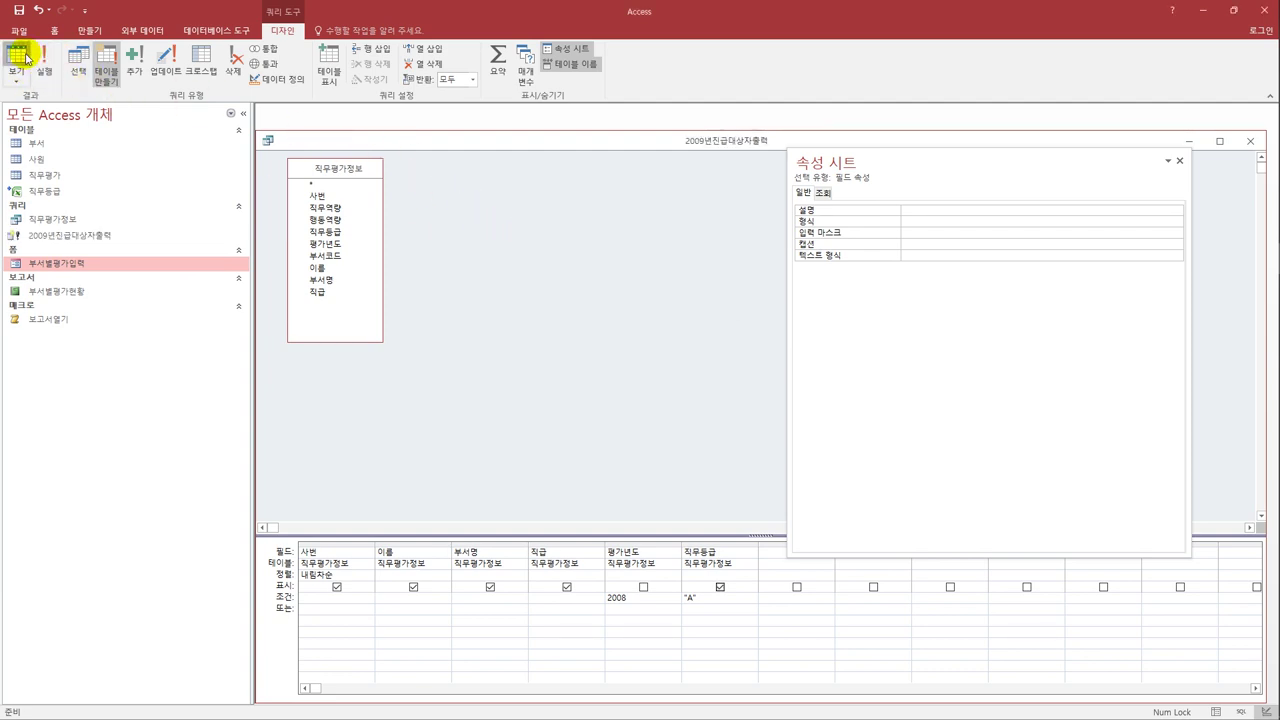
left_click(19, 60)
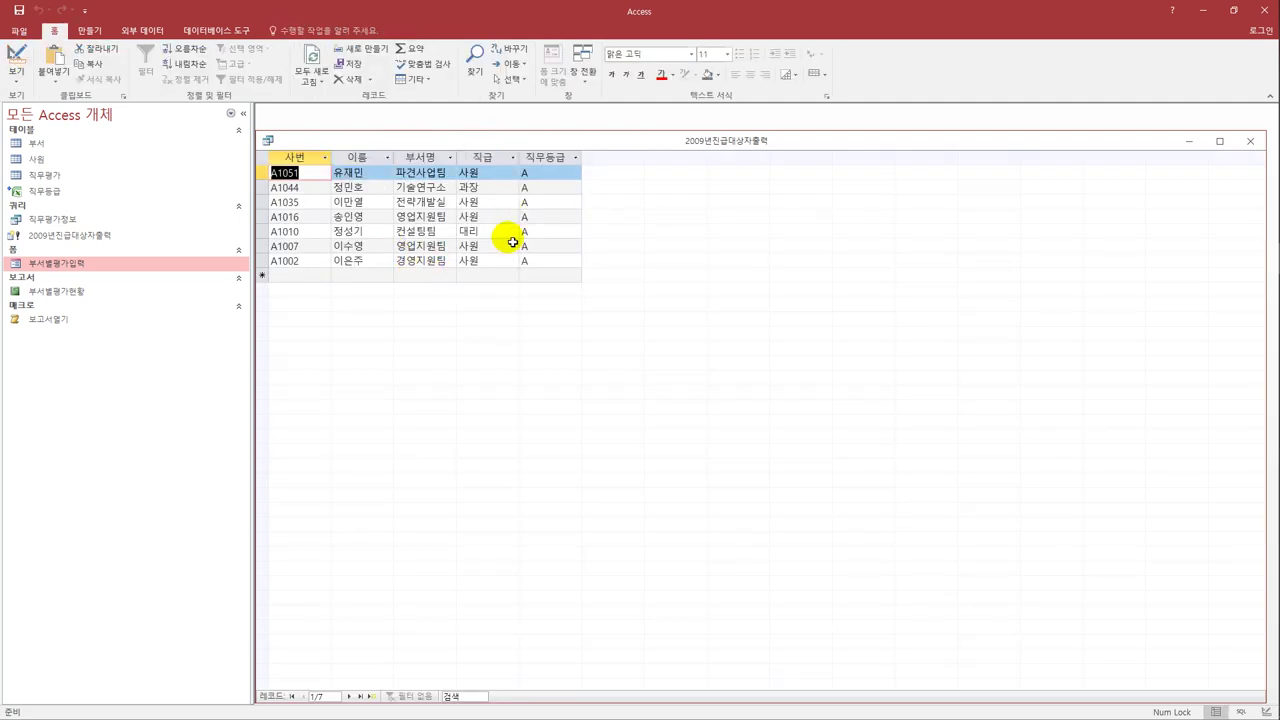
left_click(1250, 141)
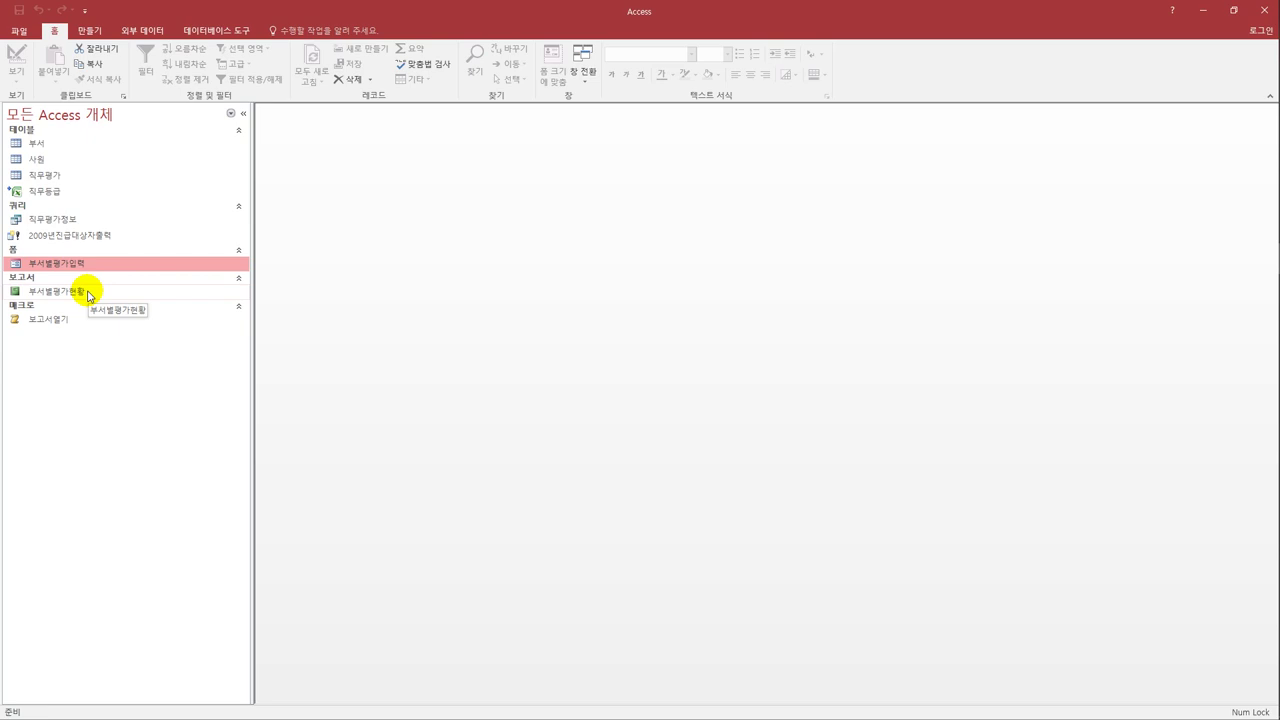
Run the 2009년진급대상자출력 query, accept creating the new table, and select the 2009년진급대상자 table.
left_click(90, 235)
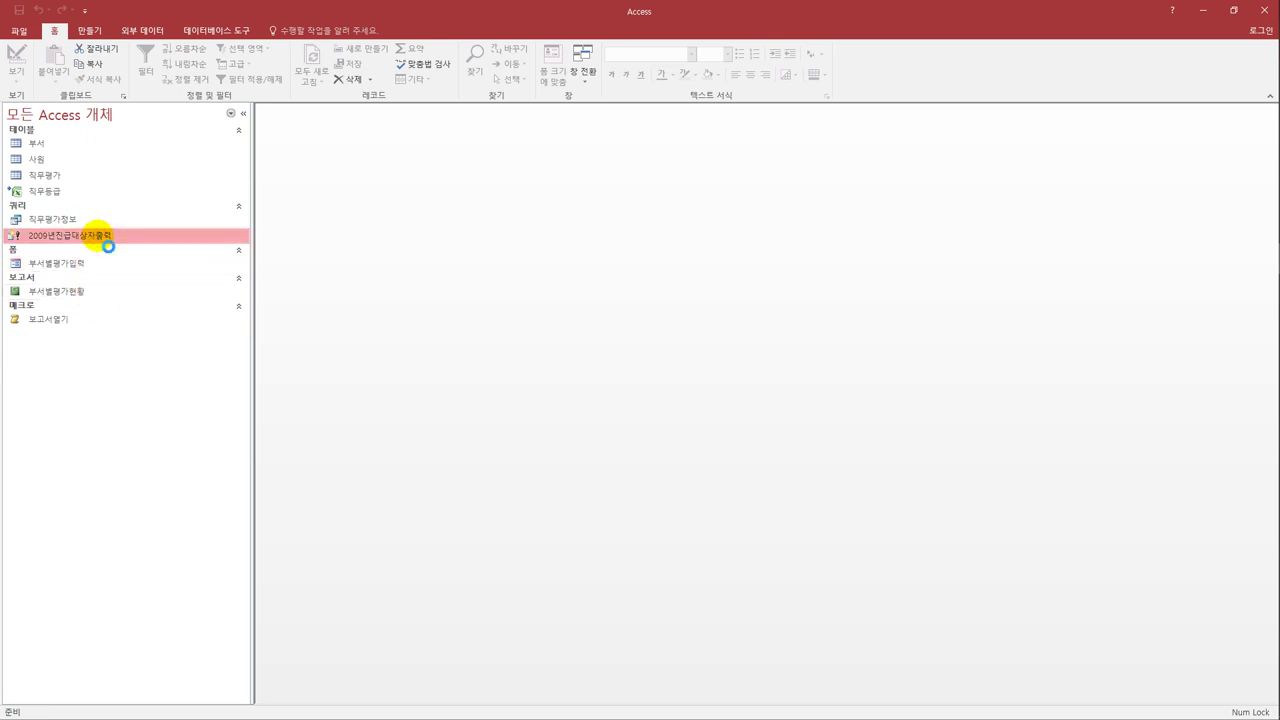
double_click(100, 237)
left_click(566, 413)
left_click(584, 413)
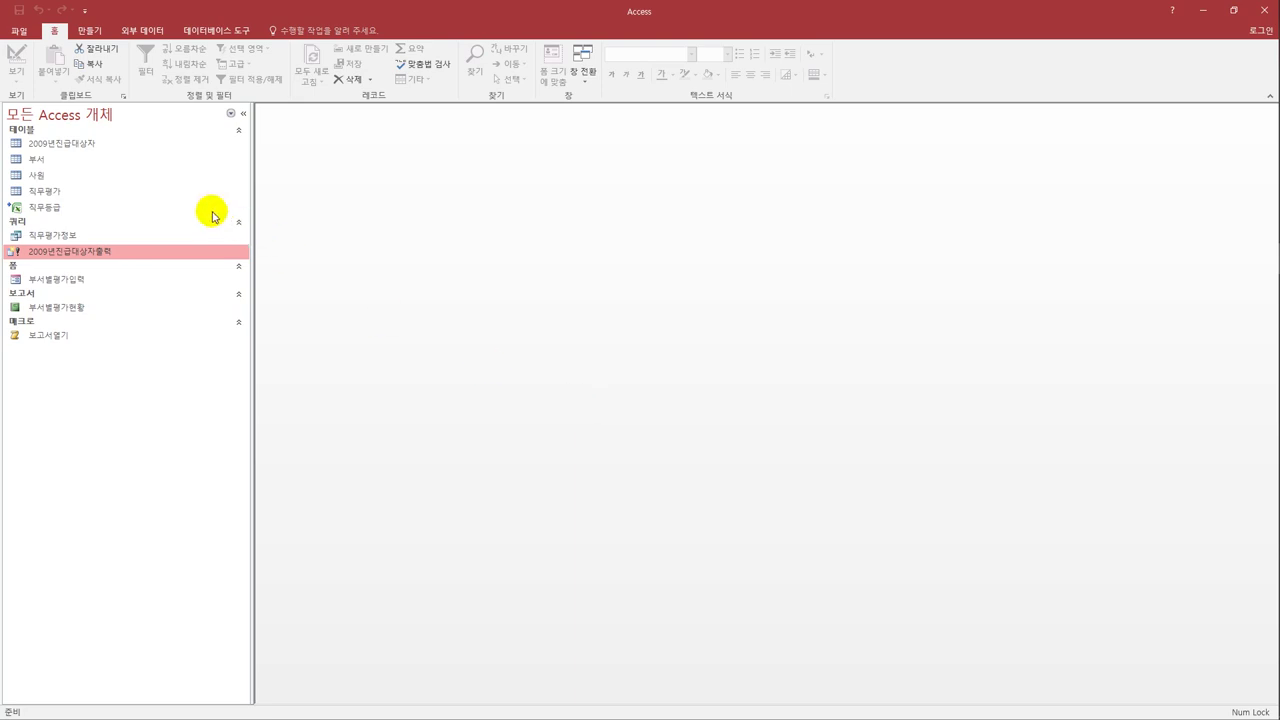
left_click(82, 145)
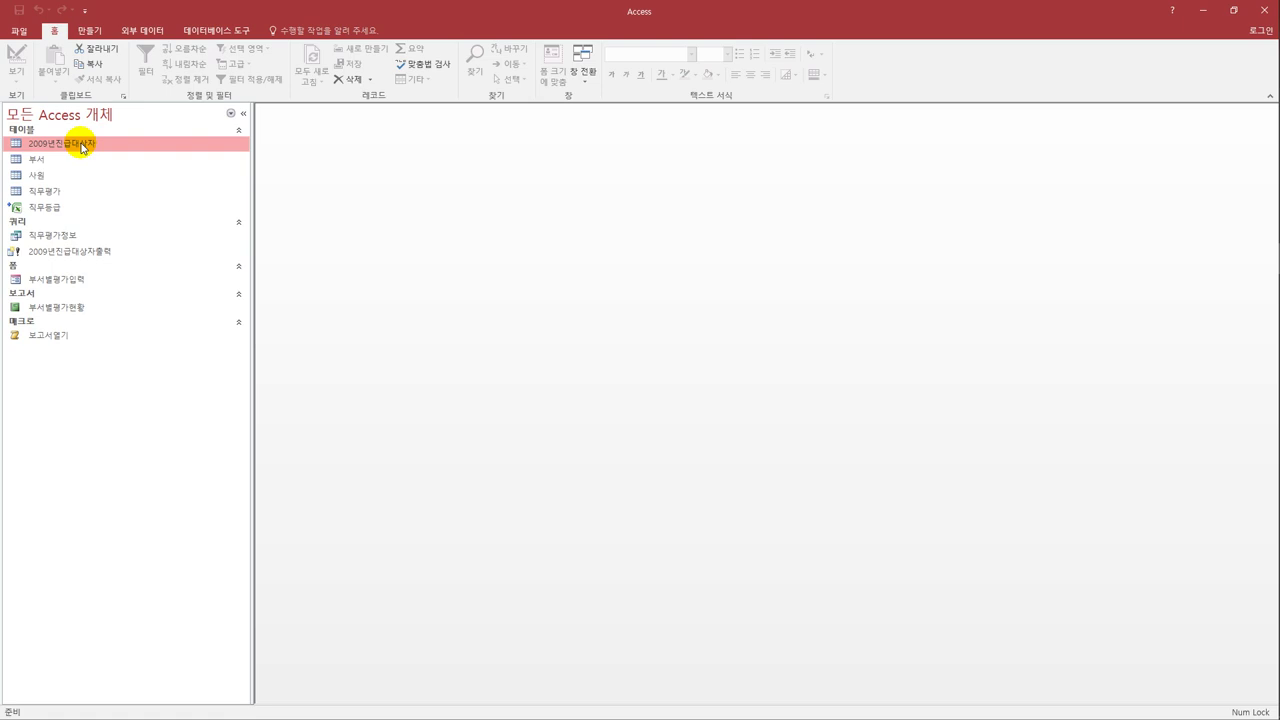
Start a new query in Design view based on the 직무평가정보 query and enlarge its field list to show all fields.
left_click(89, 30)
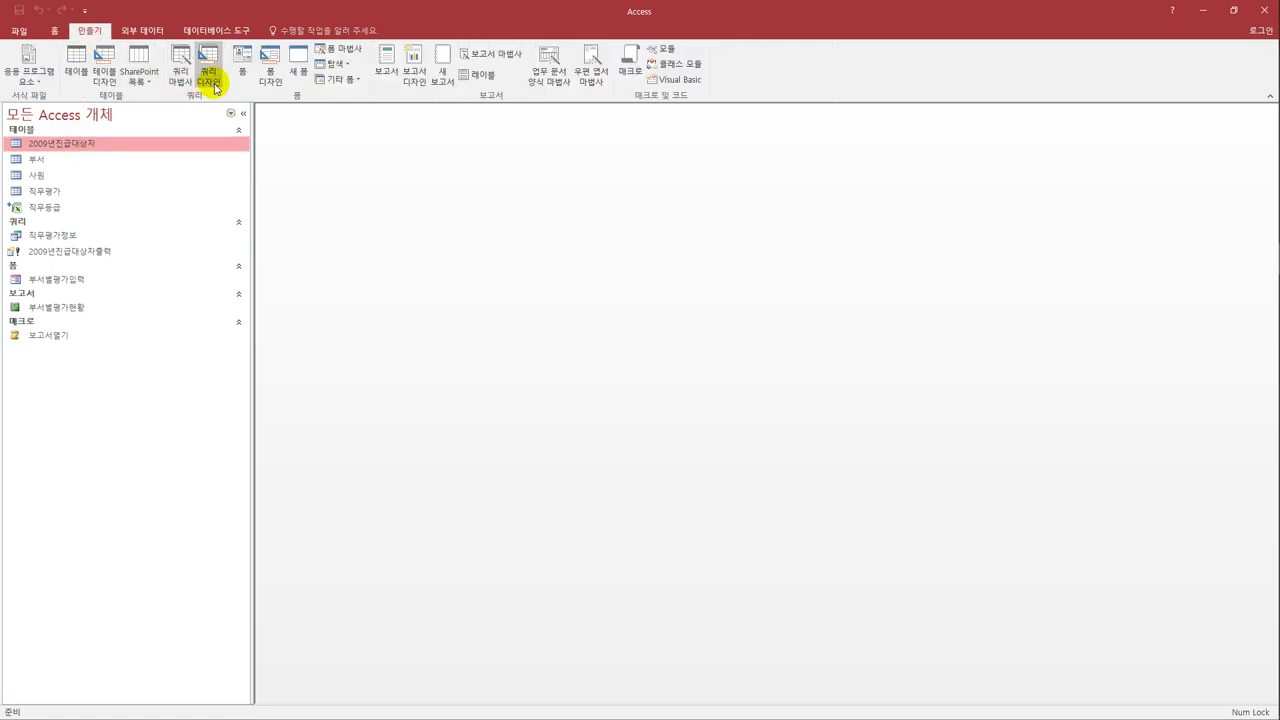
left_click(213, 86)
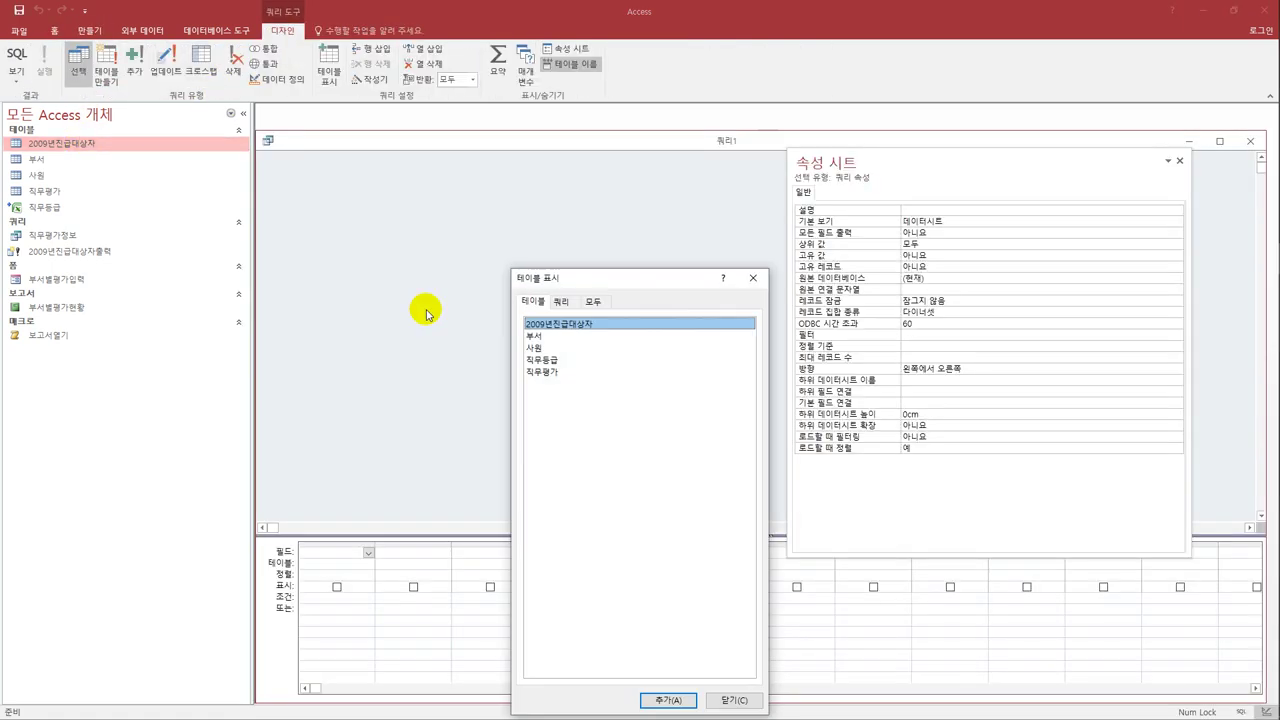
left_click(562, 302)
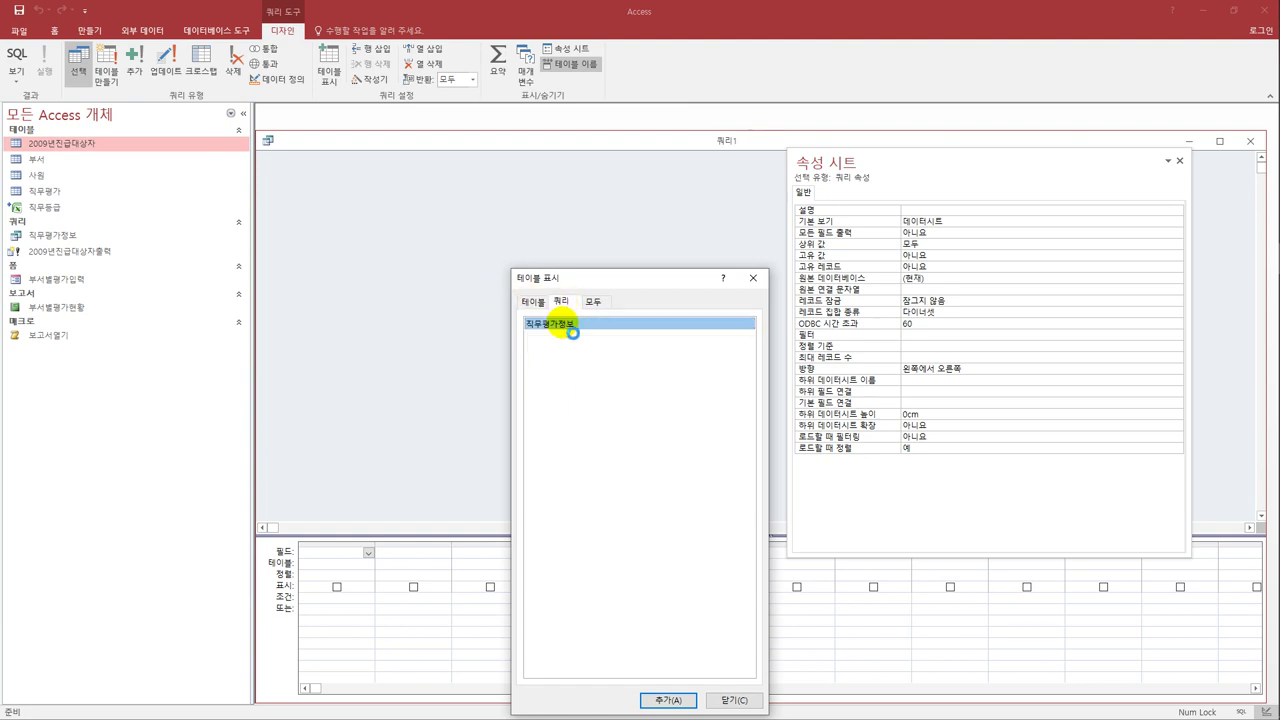
double_click(563, 326)
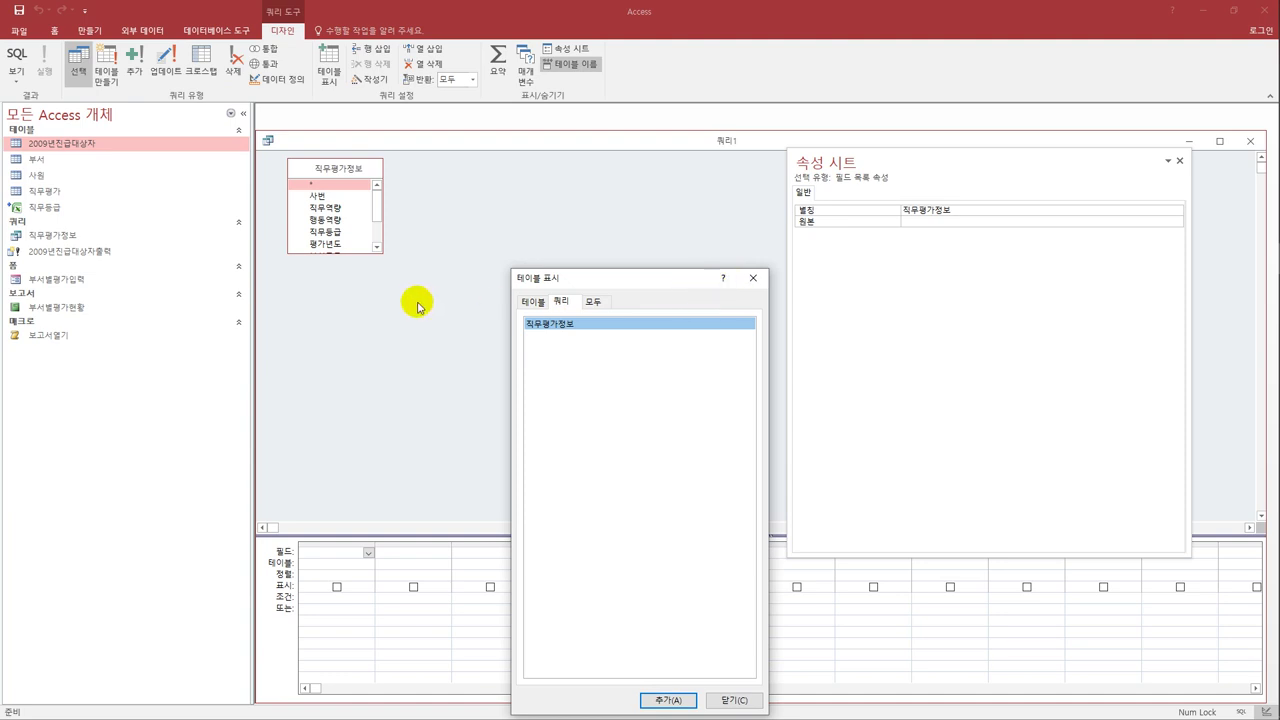
left_click(752, 278)
left_click_drag(369, 252, 367, 316)
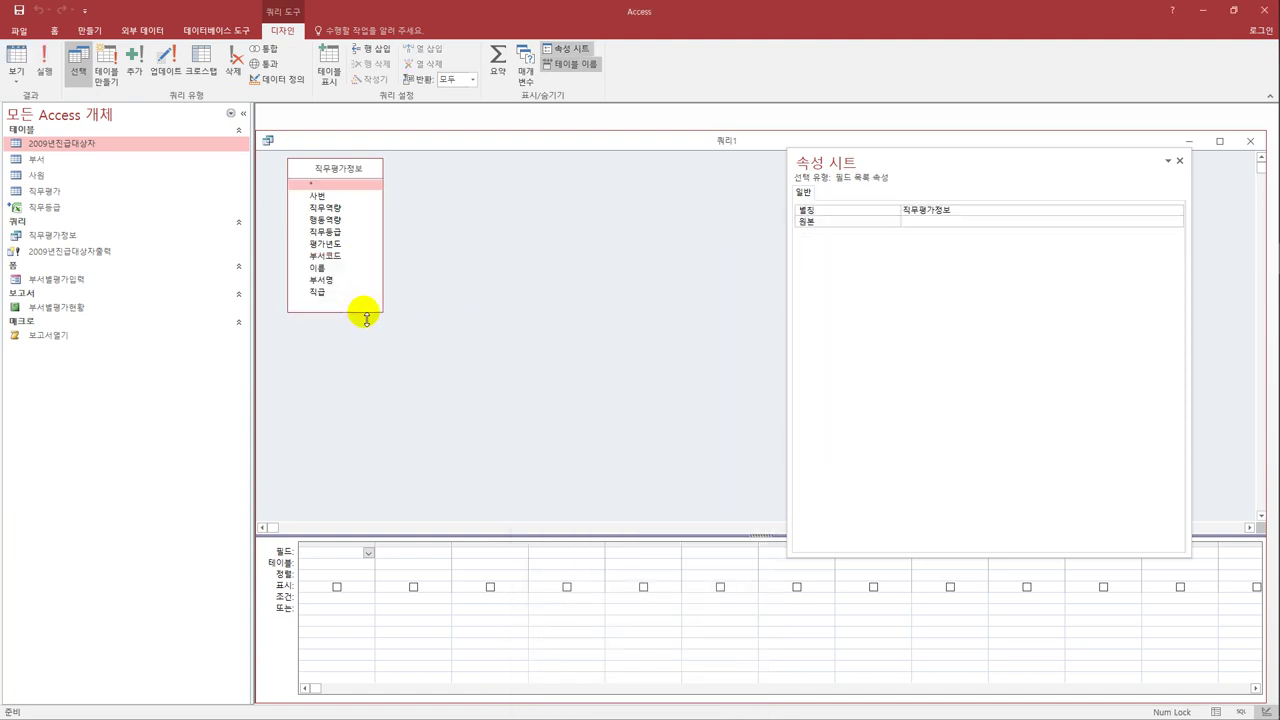
Add the 사번, 이름, 부서명, 직무역량 and 행동역량 fields to the query grid.
double_click(332, 198)
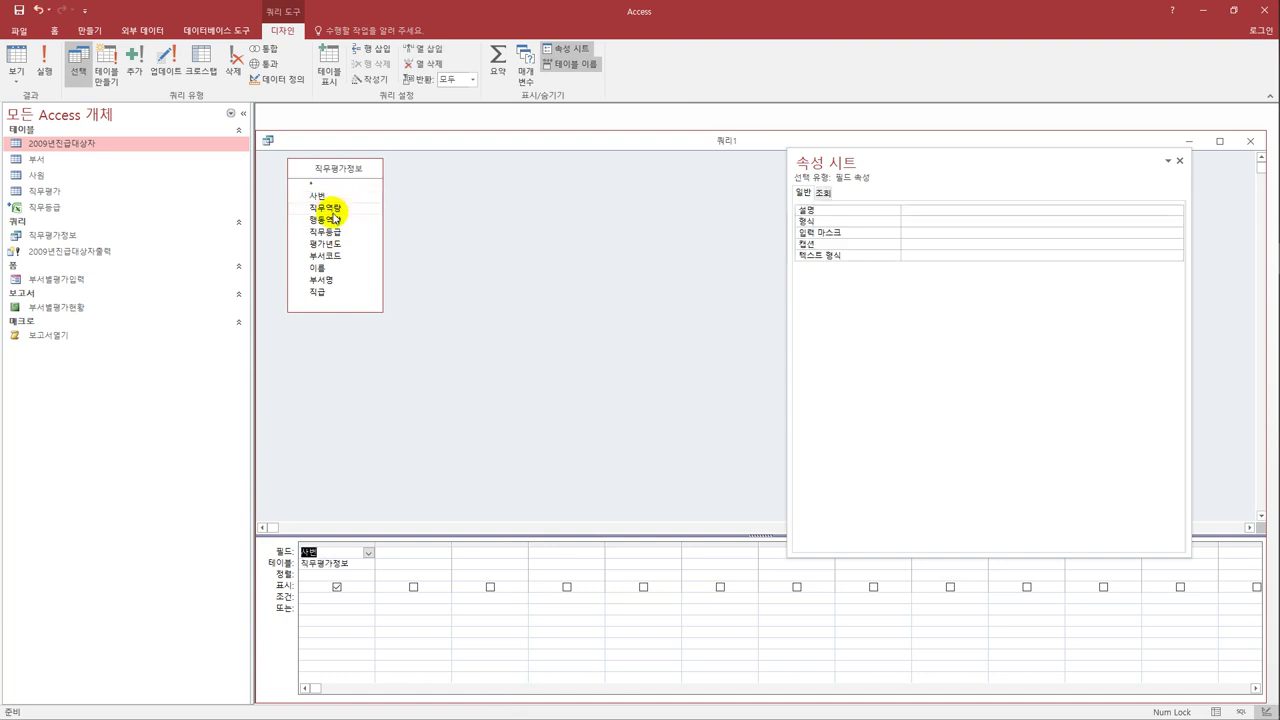
double_click(322, 270)
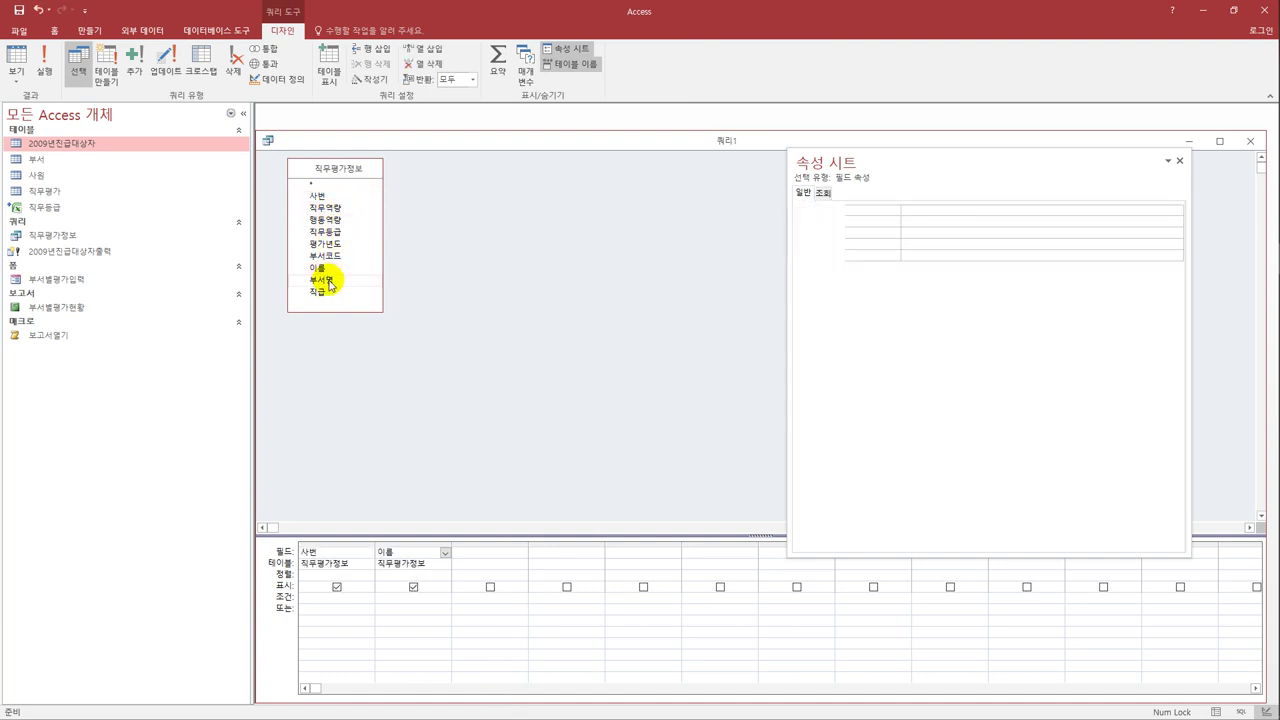
double_click(327, 281)
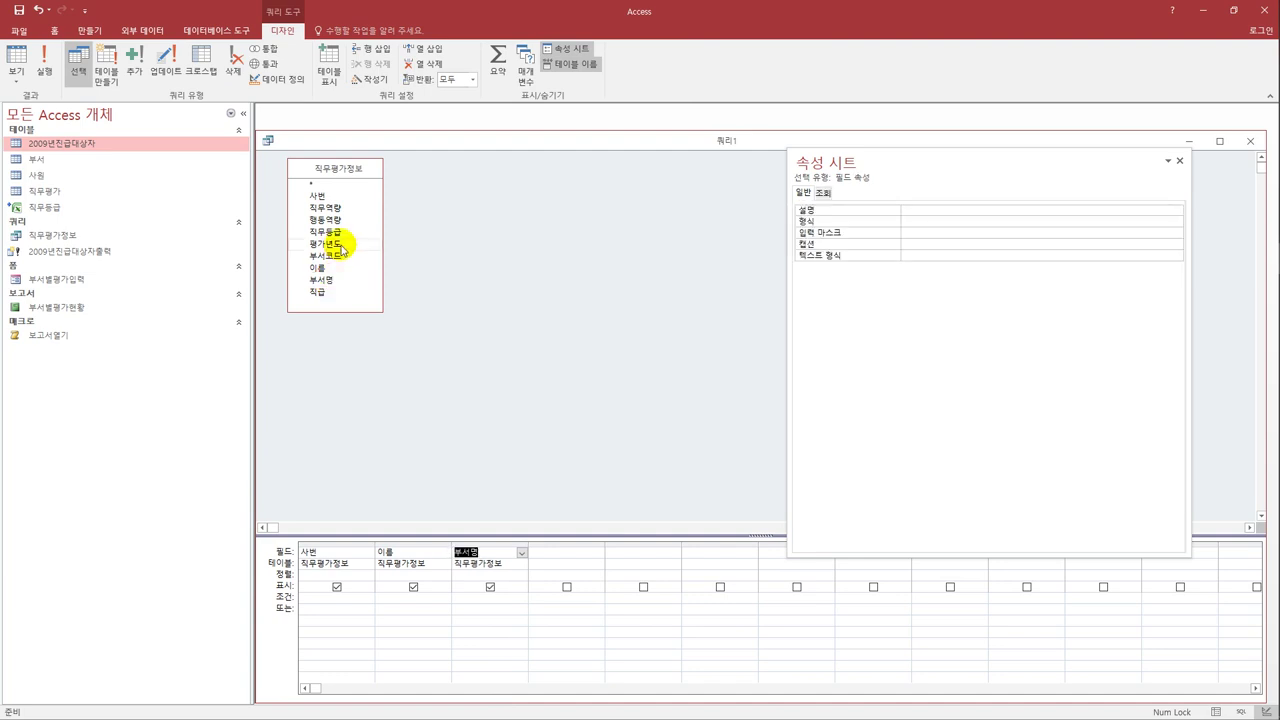
double_click(340, 209)
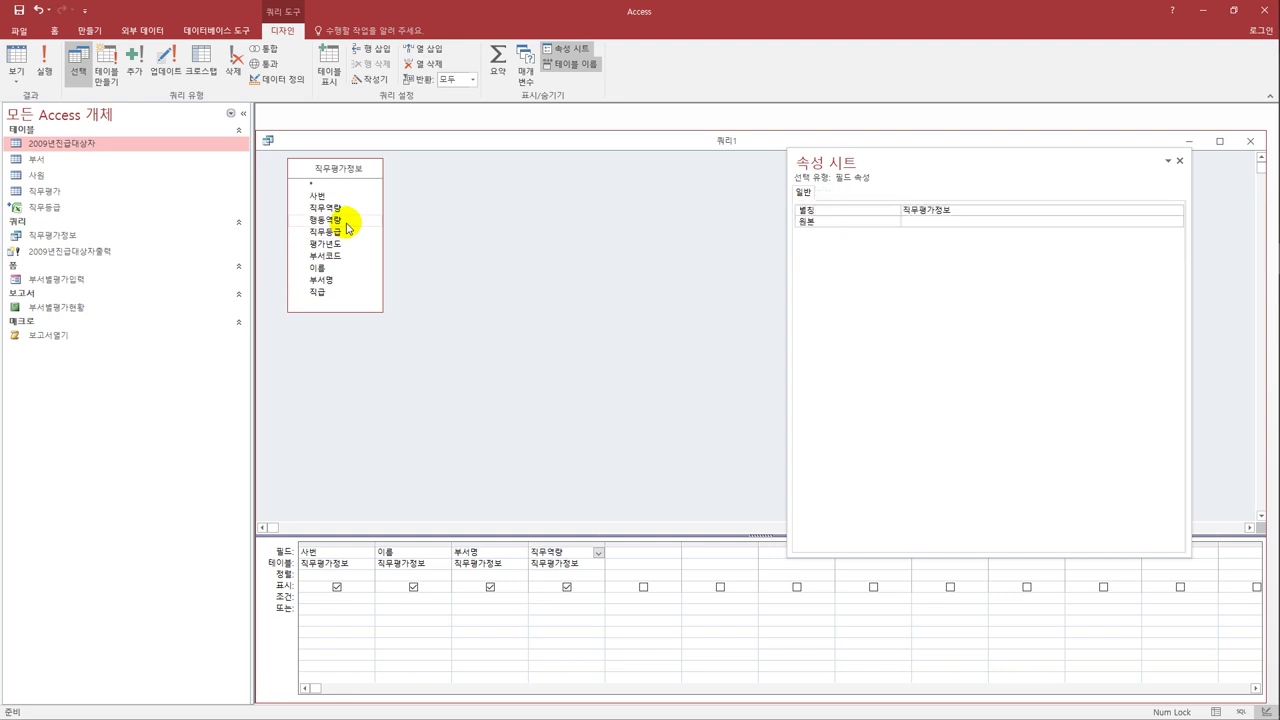
double_click(335, 221)
Turn on the query's totals and summarize both 직무역량 and 행동역량 by average (평균).
left_click(505, 65)
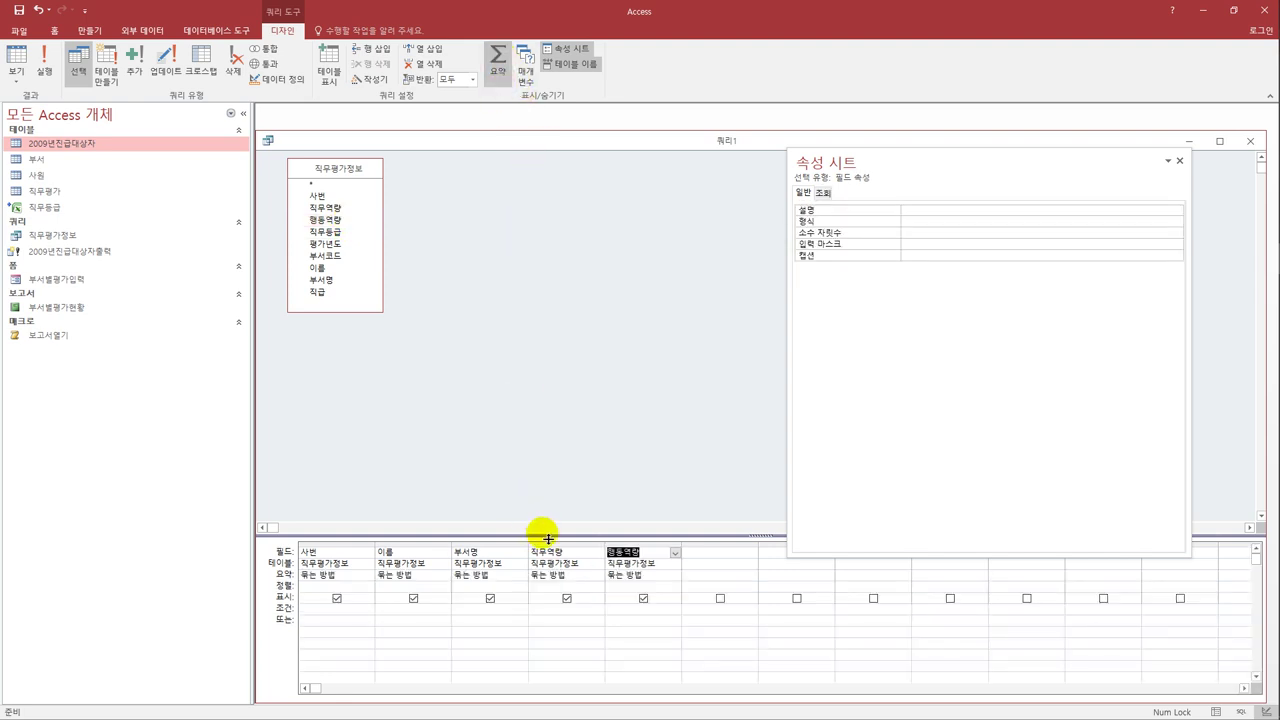
left_click(588, 576)
left_click(598, 576)
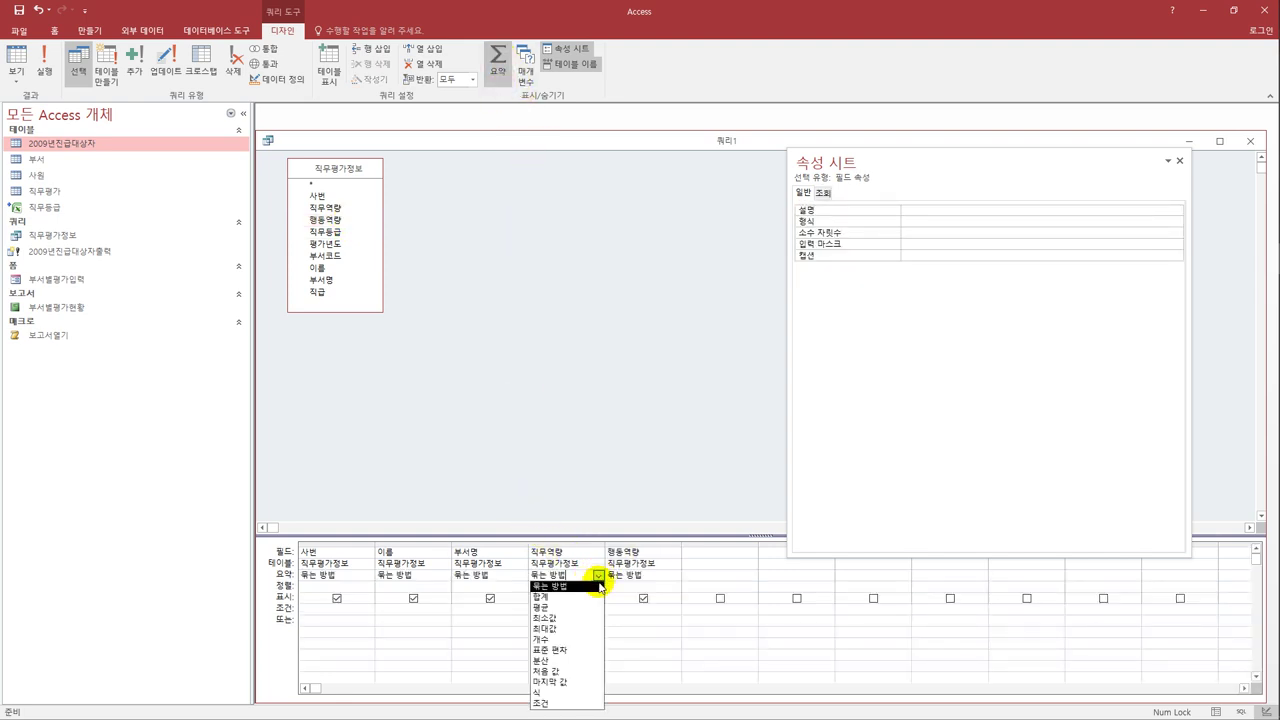
left_click(586, 607)
left_click(640, 578)
left_click(675, 578)
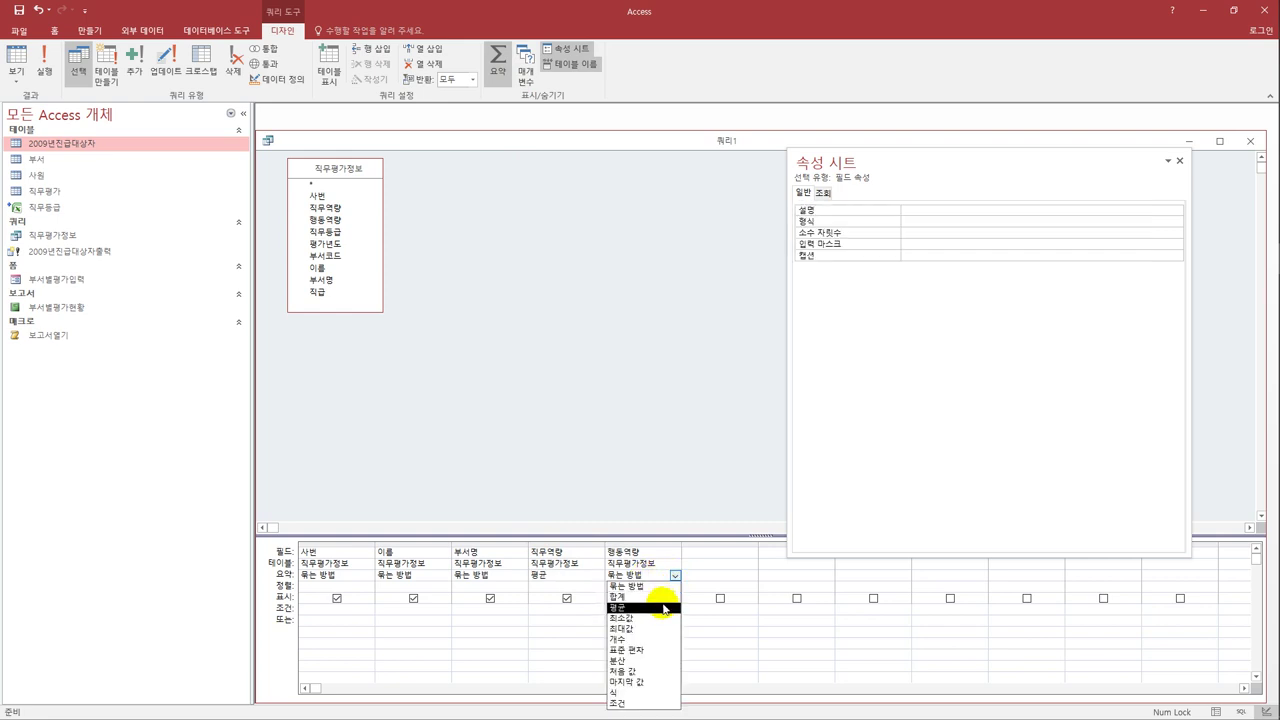
left_click(655, 607)
Give the 직무역량 column the alias 직무역량평균 and widen the column to fit.
left_click(538, 553)
type("직무")
type("평")
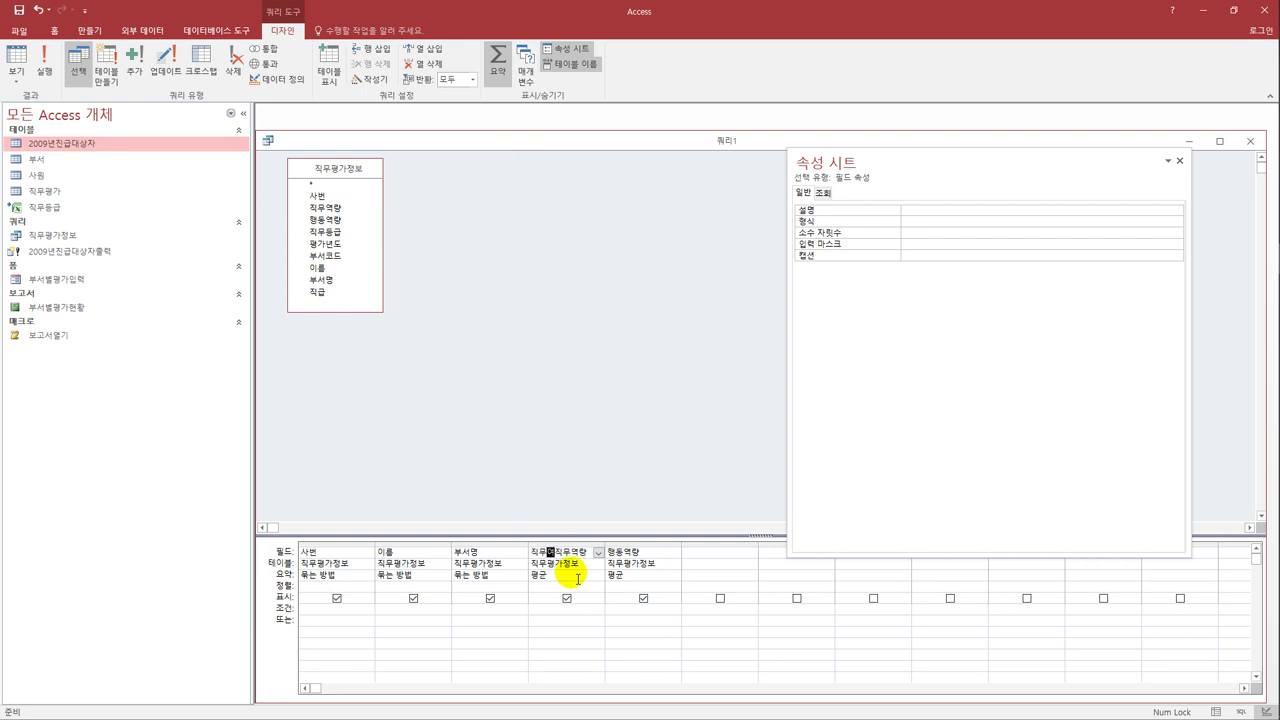
type("량평균: 직무")
key("Tab")
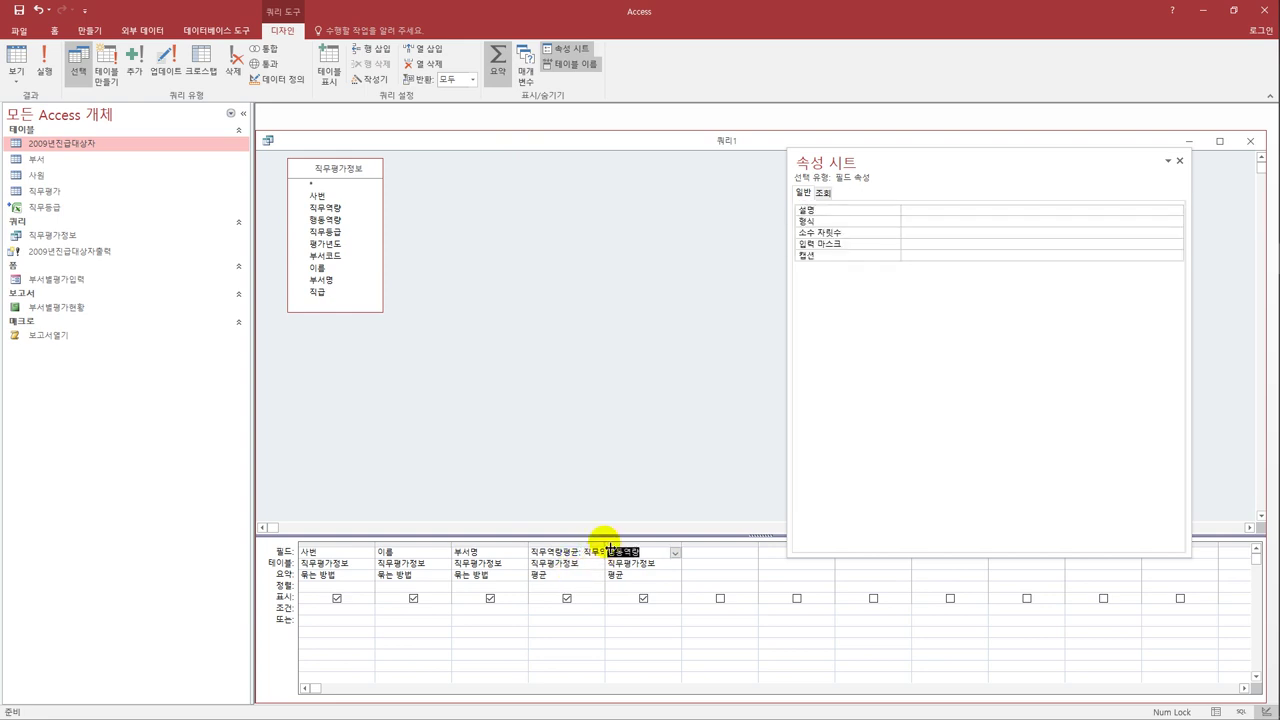
mouse_move(607, 548)
left_mouse_down()
mouse_move(644, 551)
mouse_move(631, 551)
left_mouse_up()
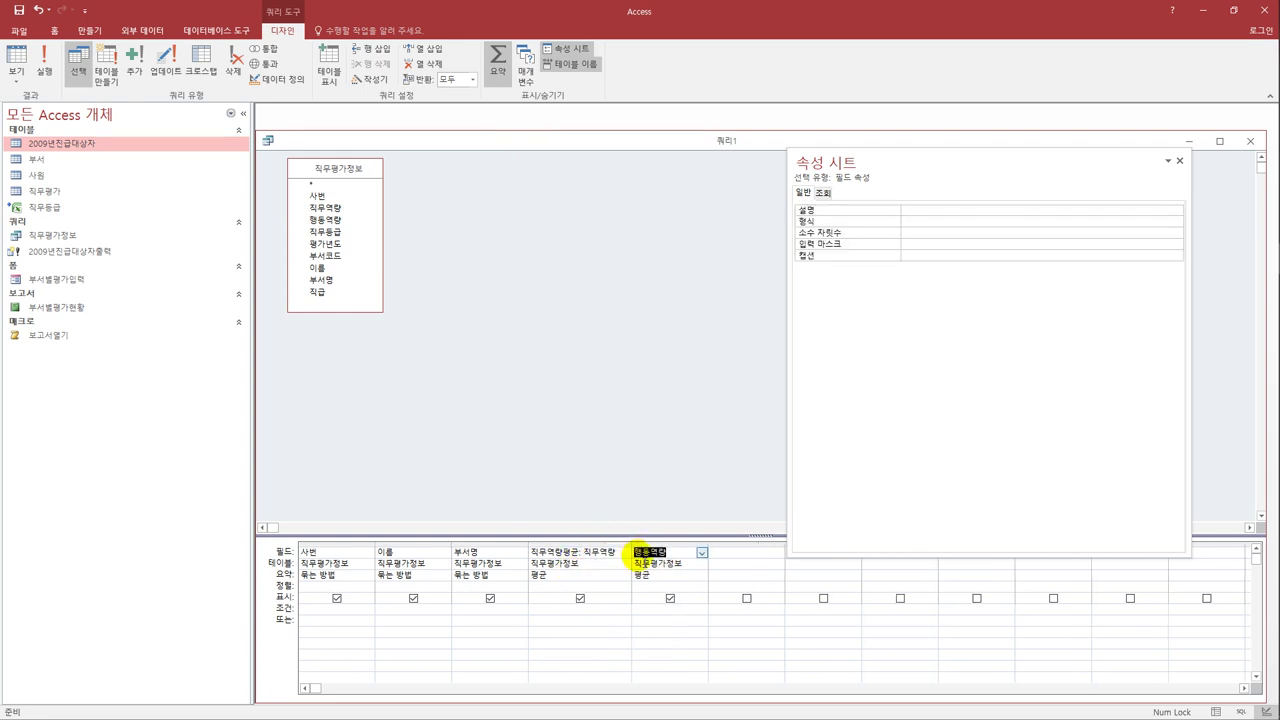
Give the 행동역량 column the alias 행동역량평균 and widen the column to fit.
left_click(636, 552)
type("행동")
type("역량")
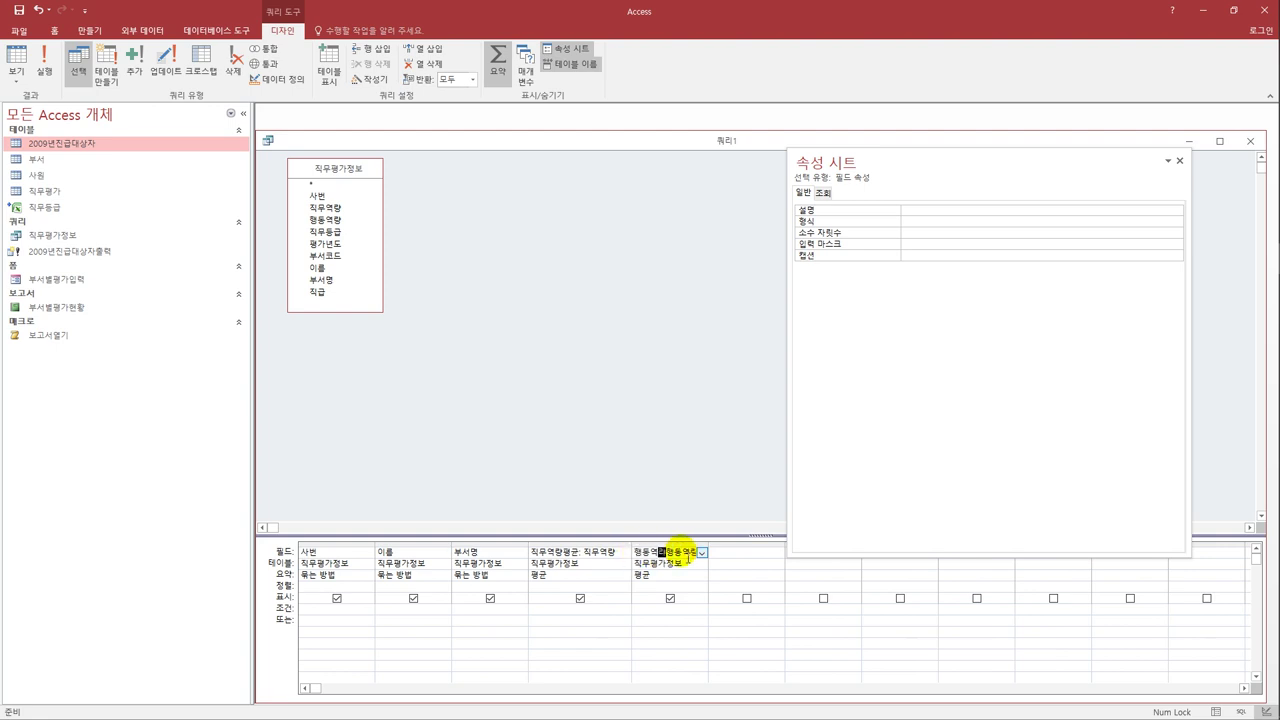
type("평균:")
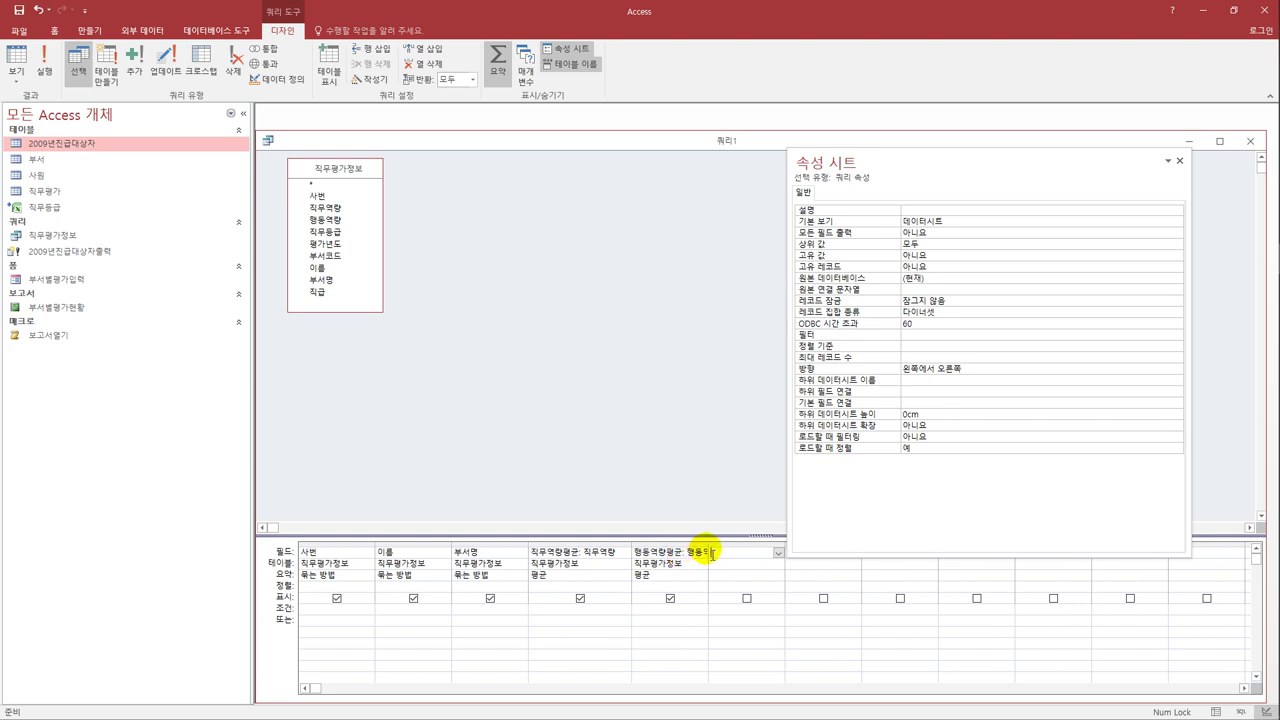
left_click_drag(707, 548, 730, 548)
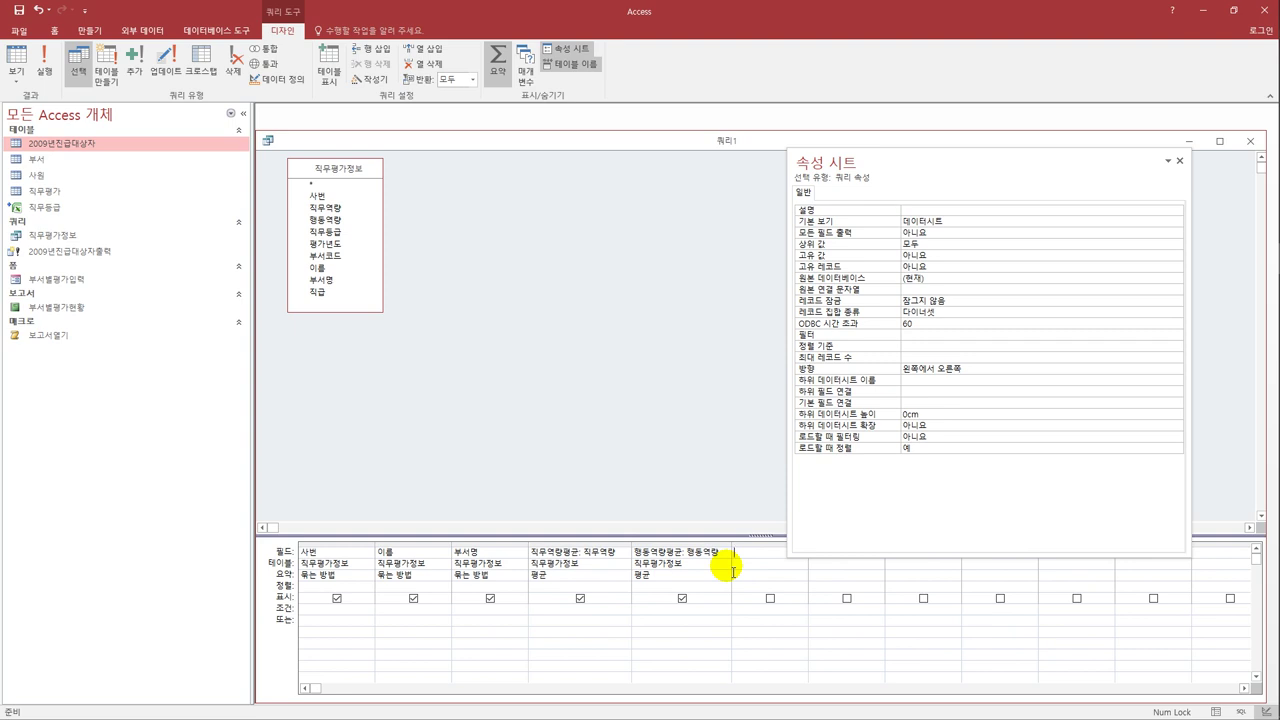
Set the 이름 field's criterion to the parameter [이름을 입력하세요] and preview the query for one employee's name.
left_click(385, 609)
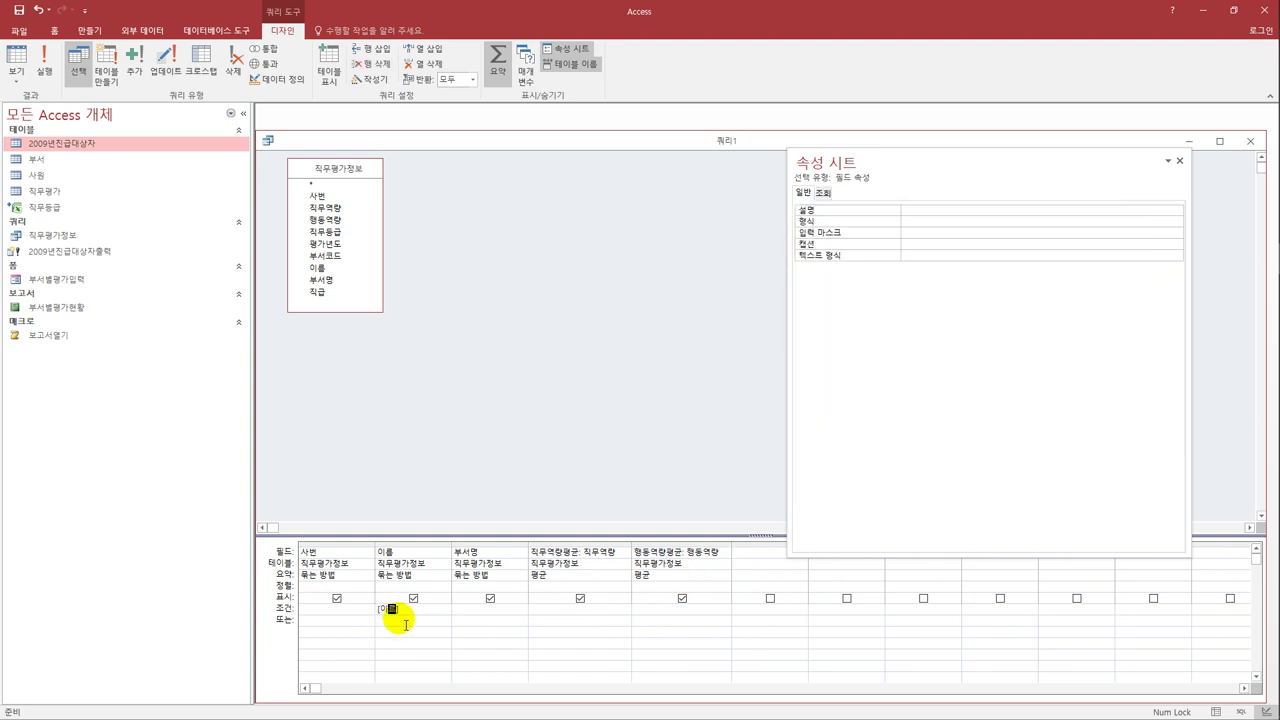
type("[이름을 입력하세요")
left_click(404, 622)
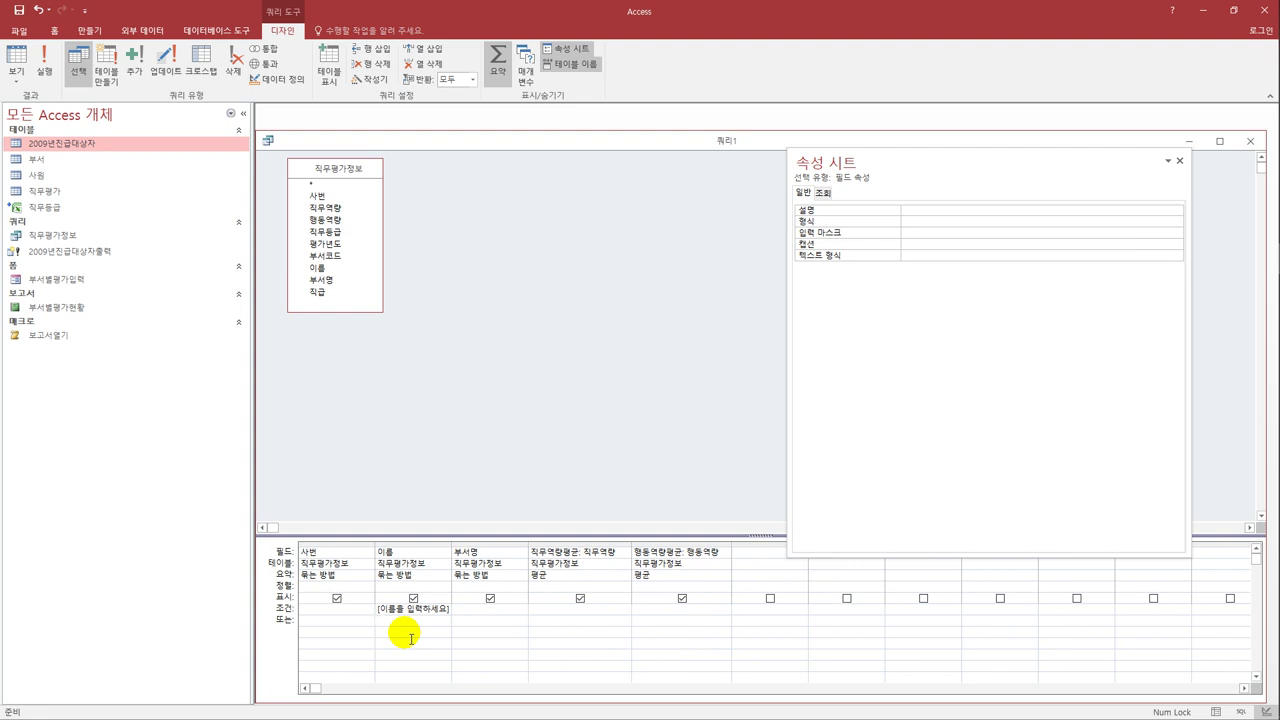
left_click(16, 58)
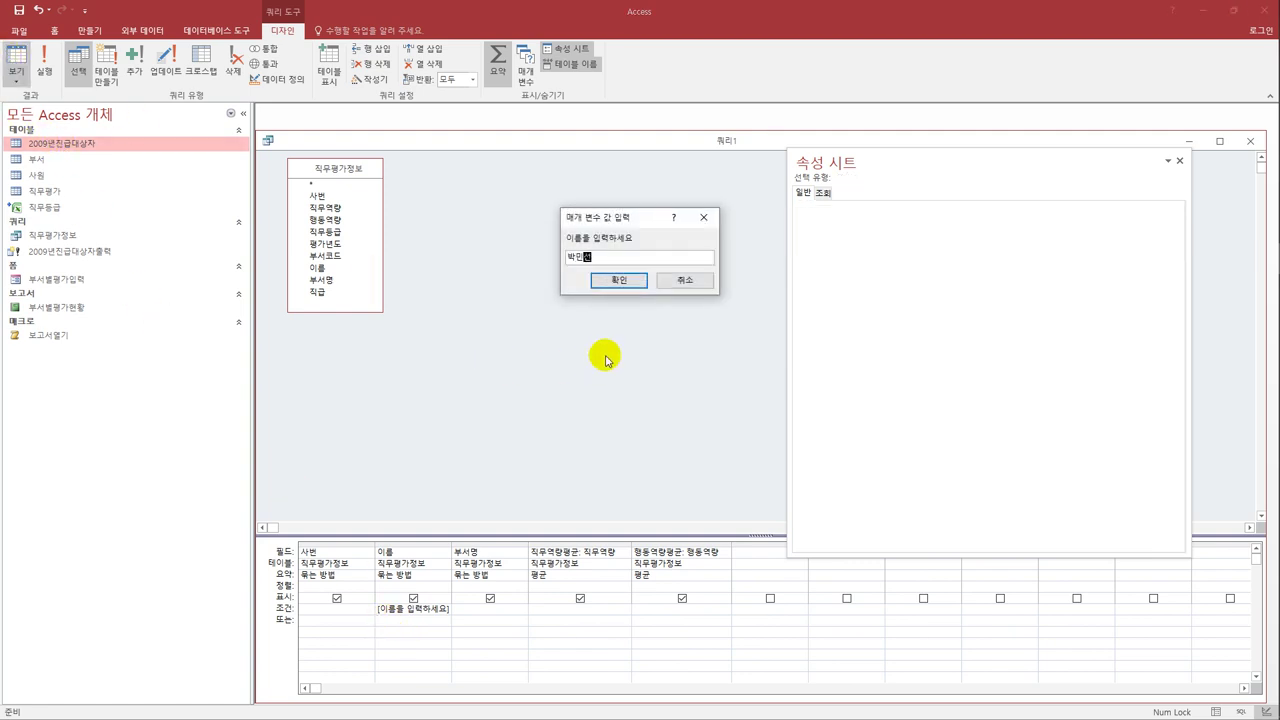
left_click(605, 279)
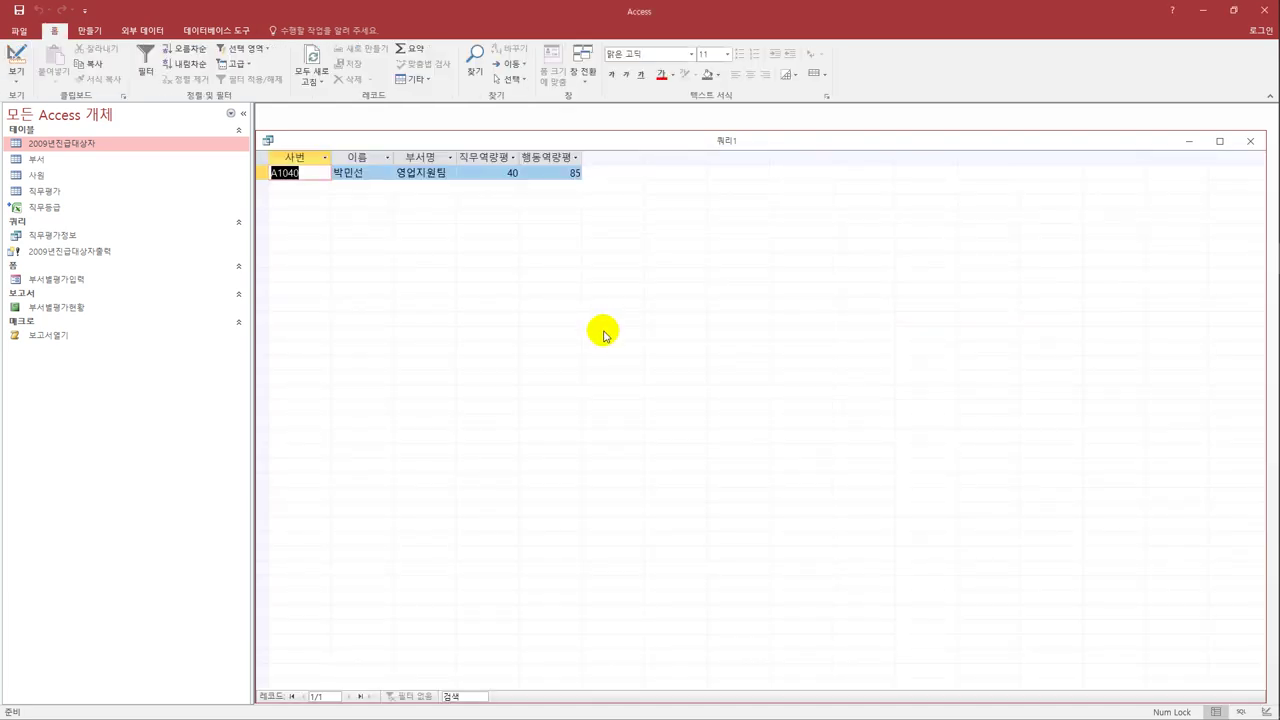
Save the query as 사원별평균평가점수 and close it.
left_click(18, 10)
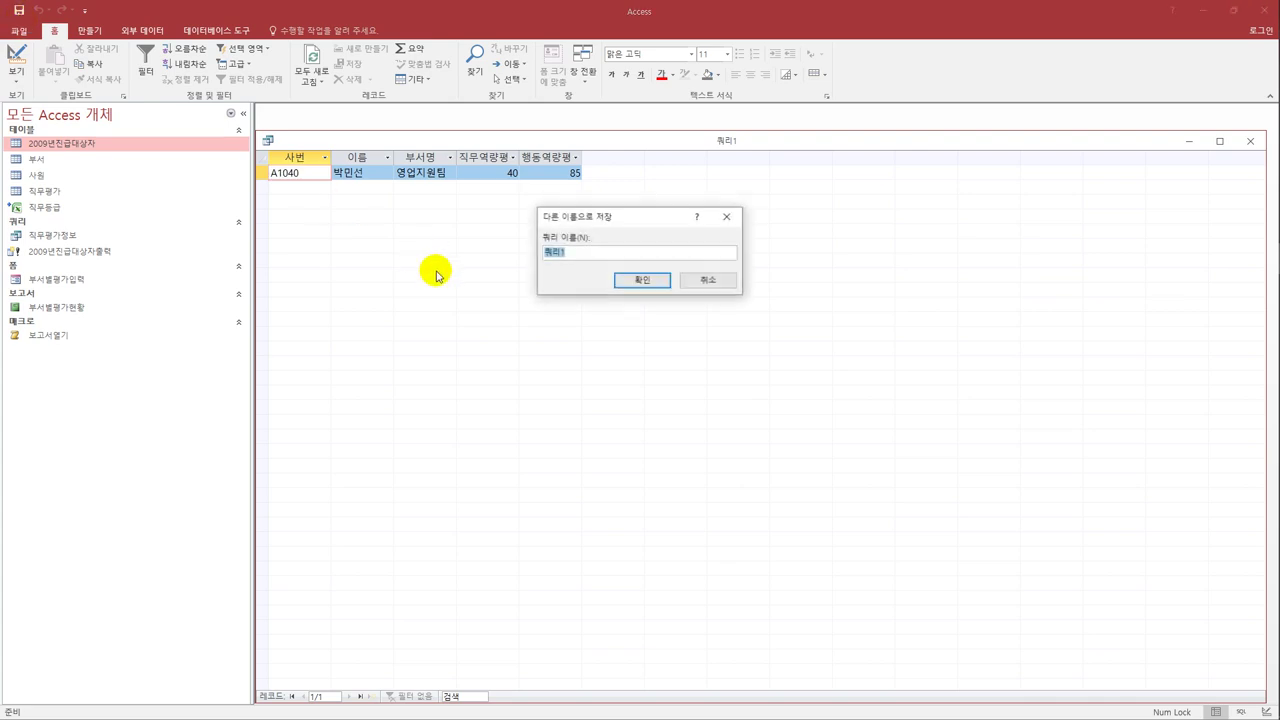
type("ㅈ")
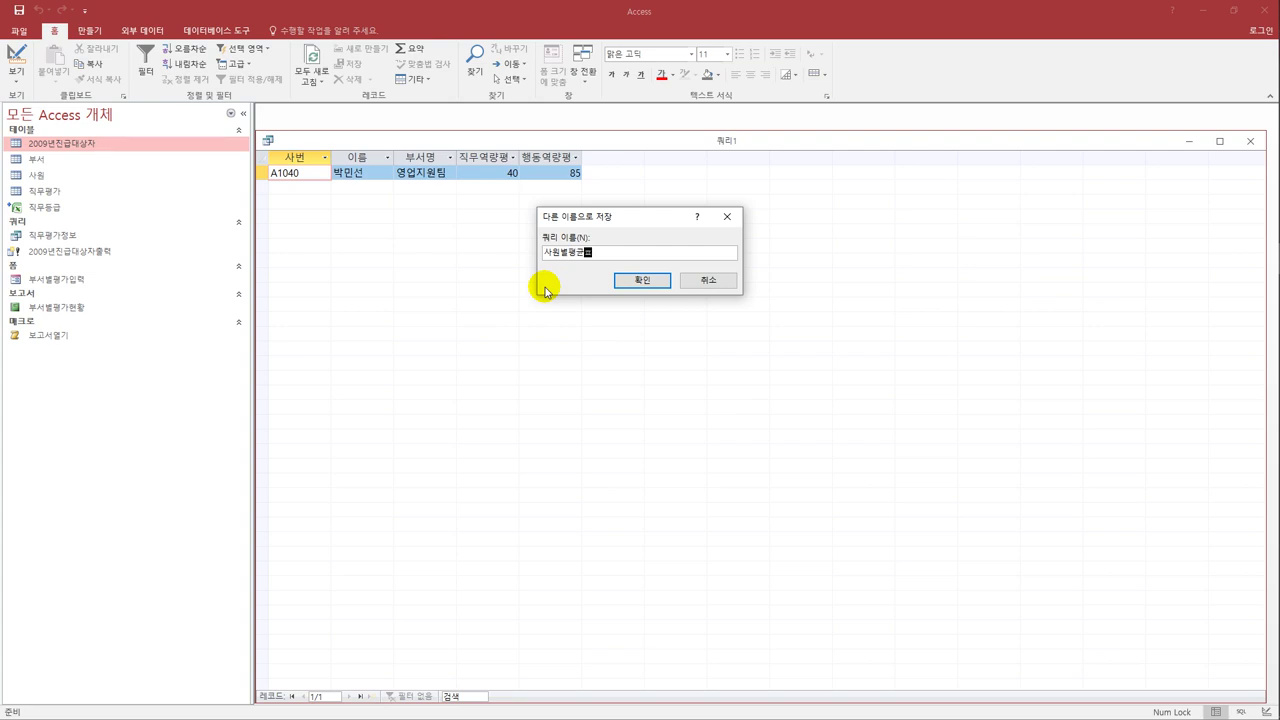
type("원별평균평가점수")
left_click(642, 280)
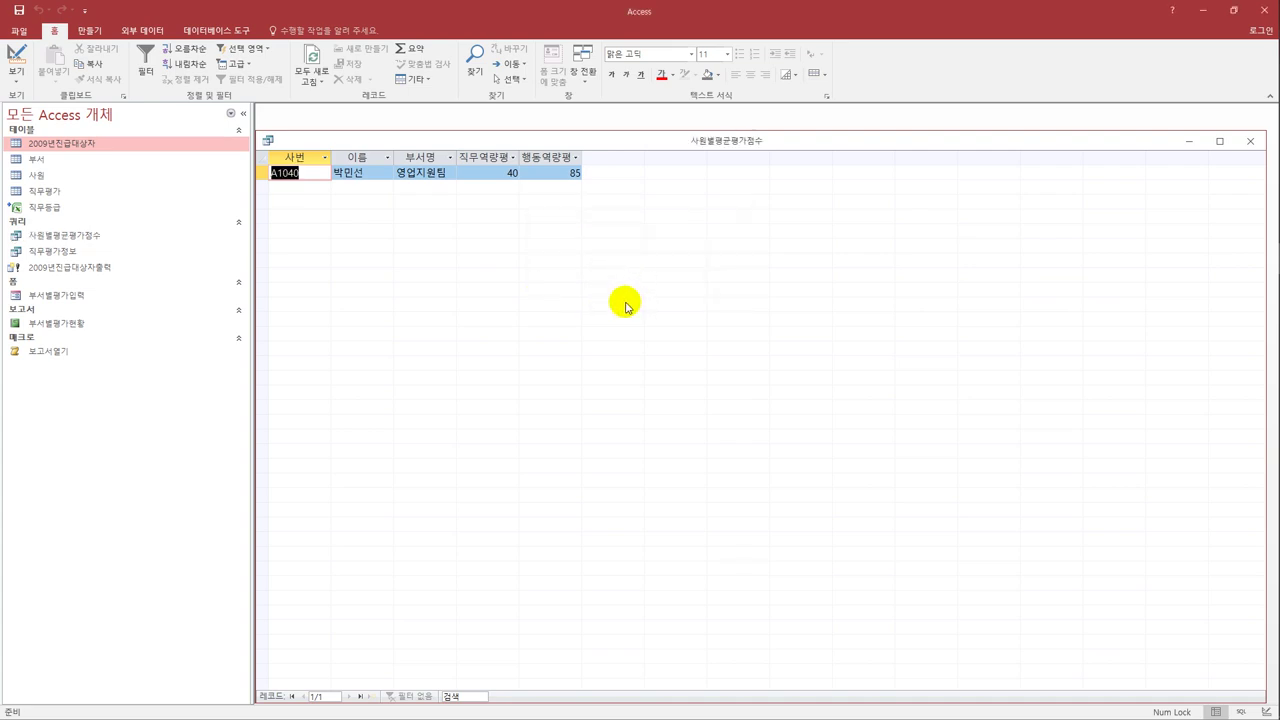
left_click(1249, 141)
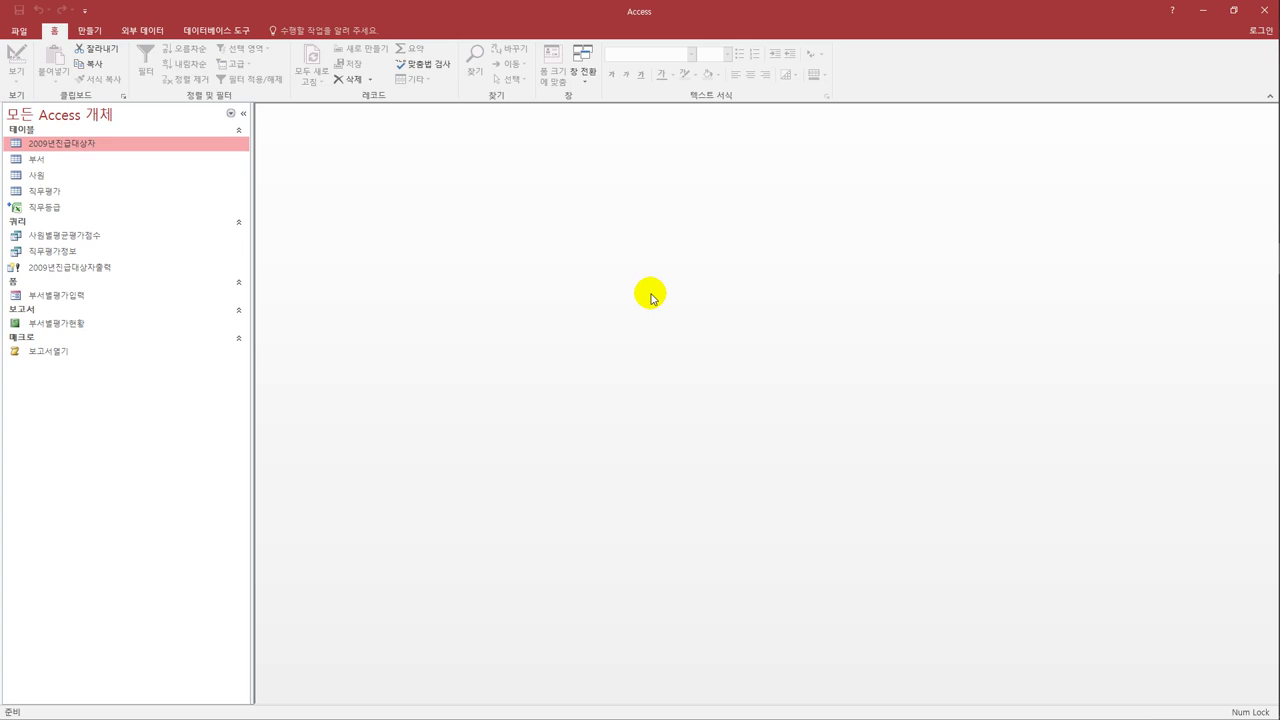
Start a new query in Design view with the 부서, 사원 and 직무평가 tables.
left_click(89, 30)
left_click(218, 80)
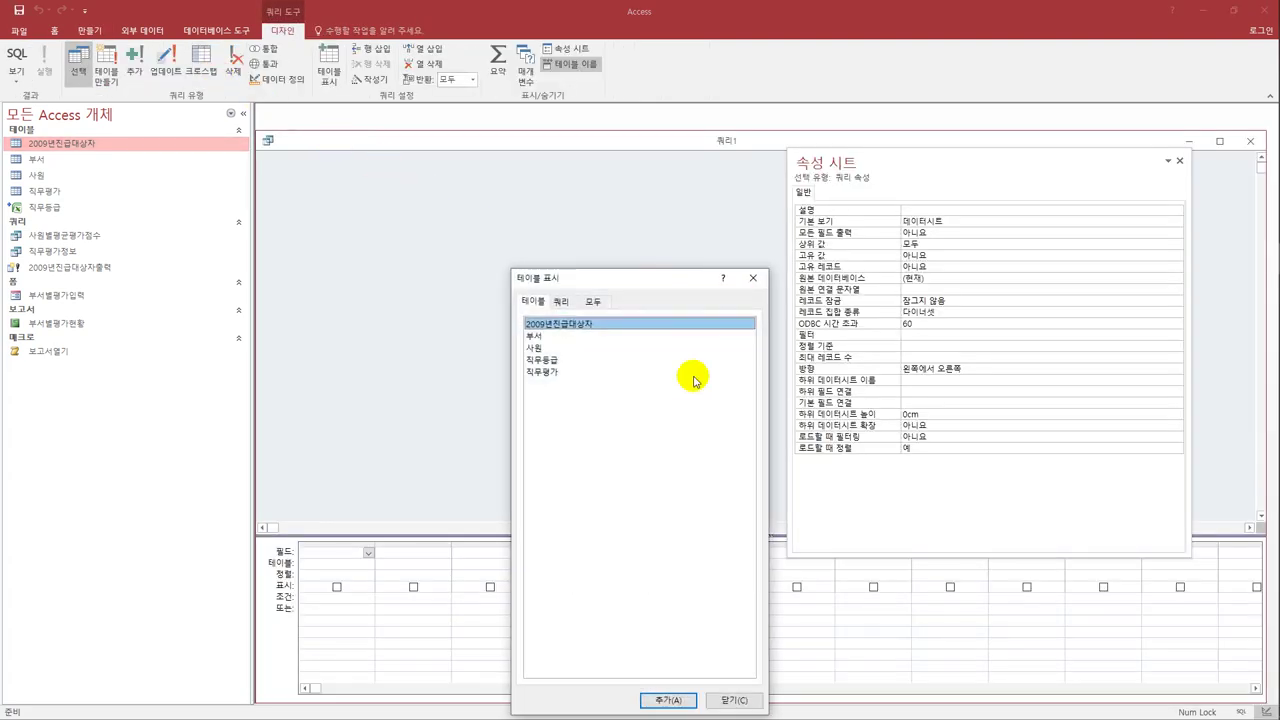
double_click(545, 337)
double_click(548, 349)
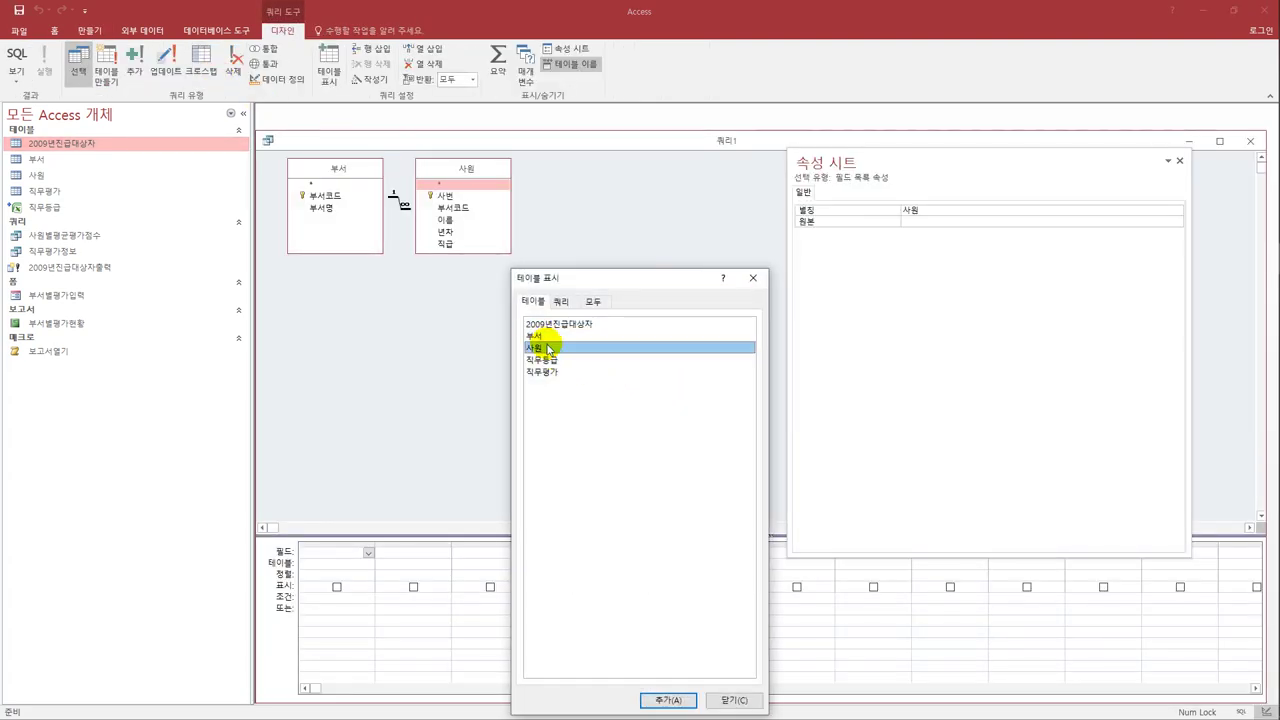
double_click(550, 370)
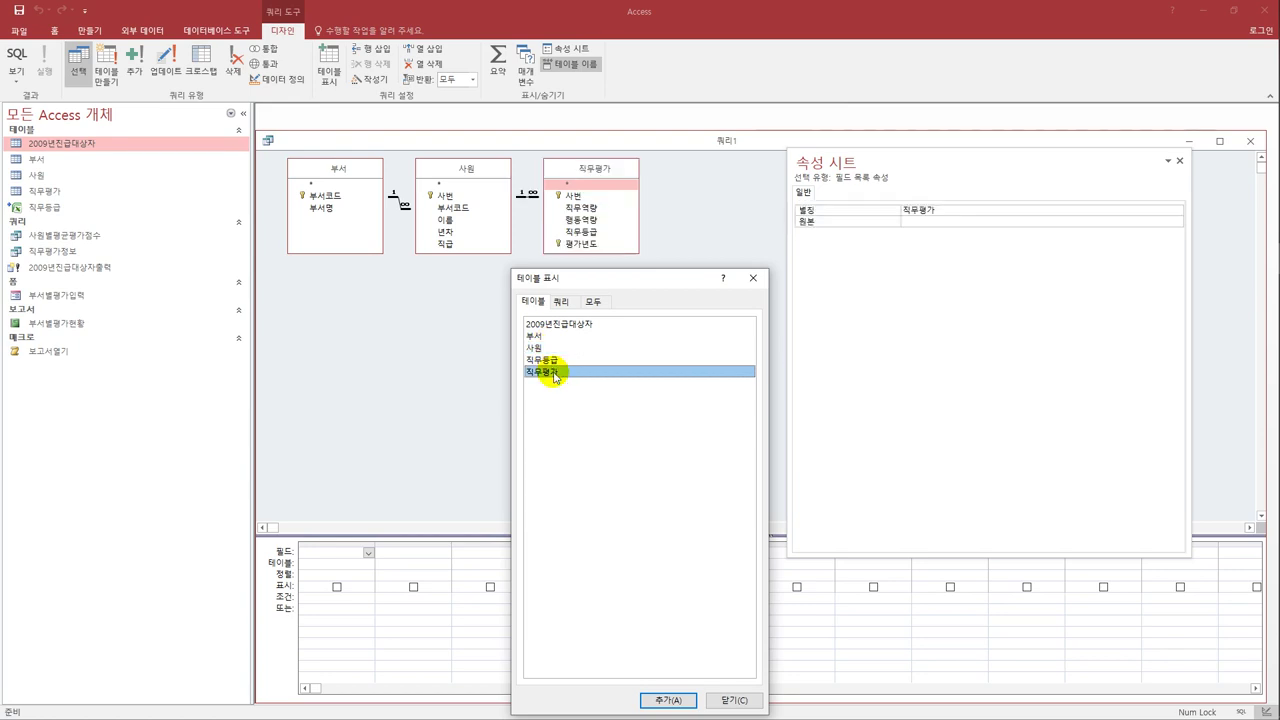
left_click(753, 278)
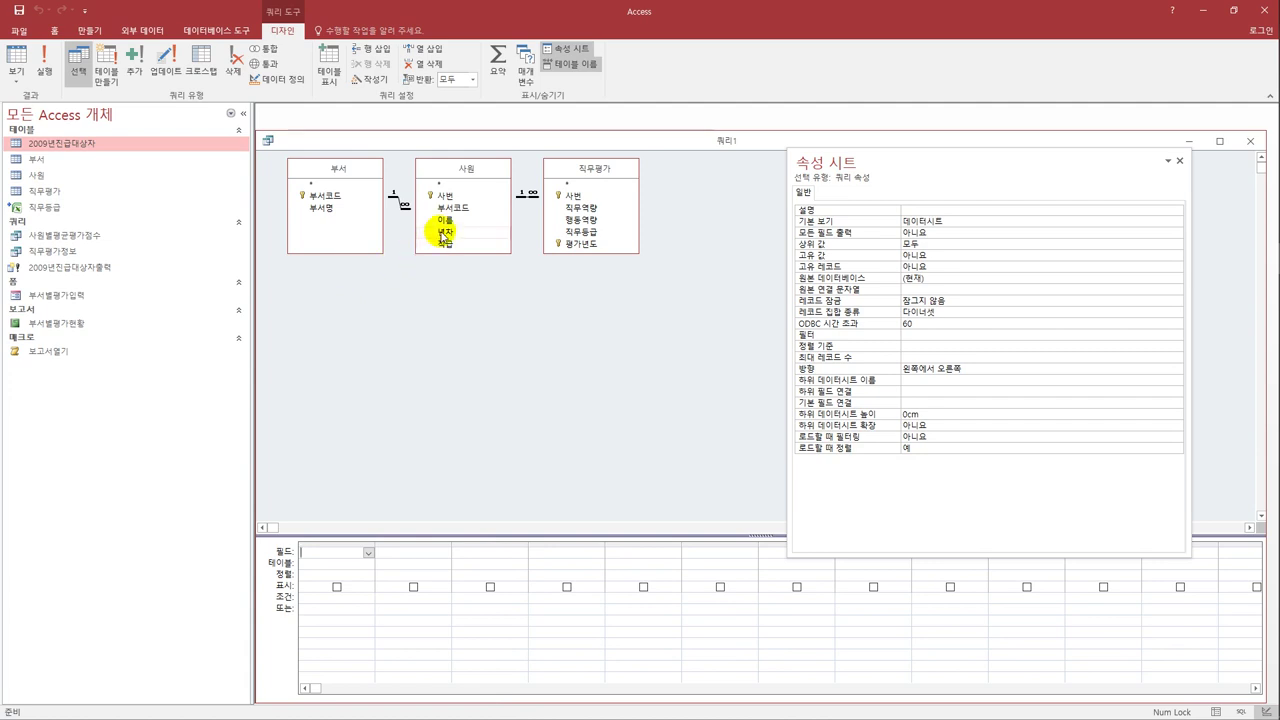
Add 부서명 from 부서, 직급 from 사원 and 행동역량 from 직무평가 to the query grid.
double_click(338, 208)
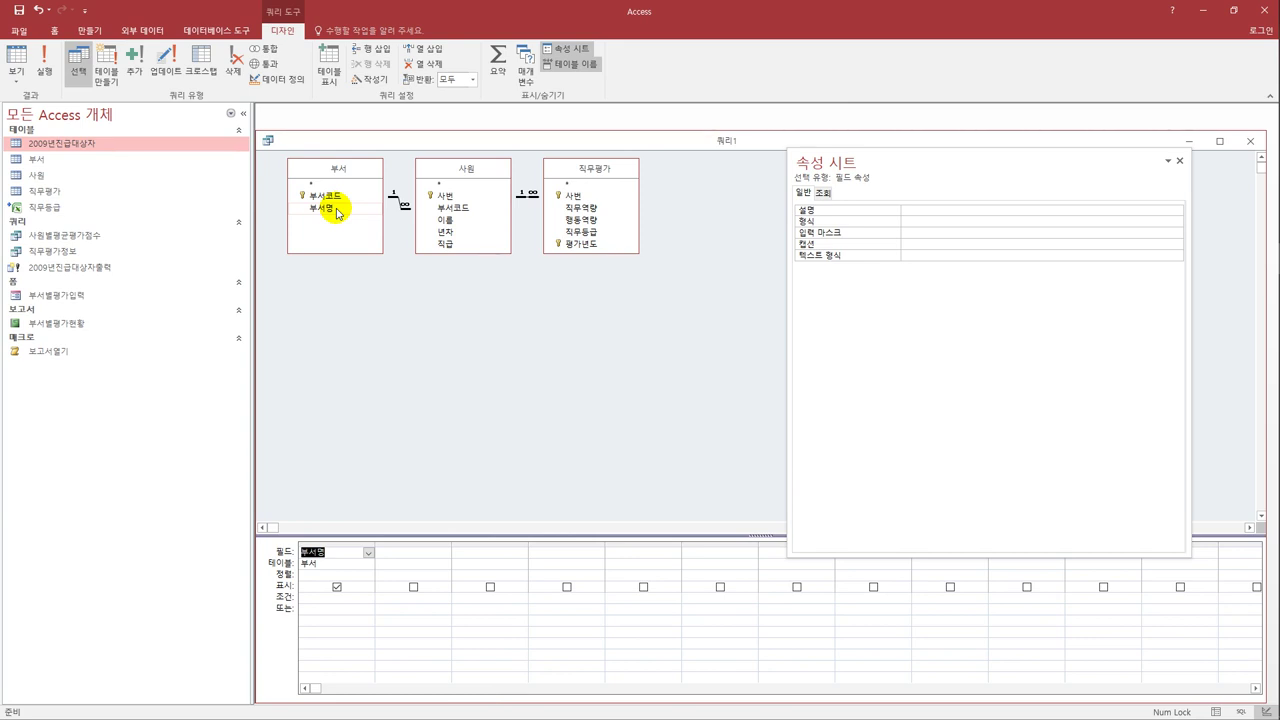
double_click(464, 248)
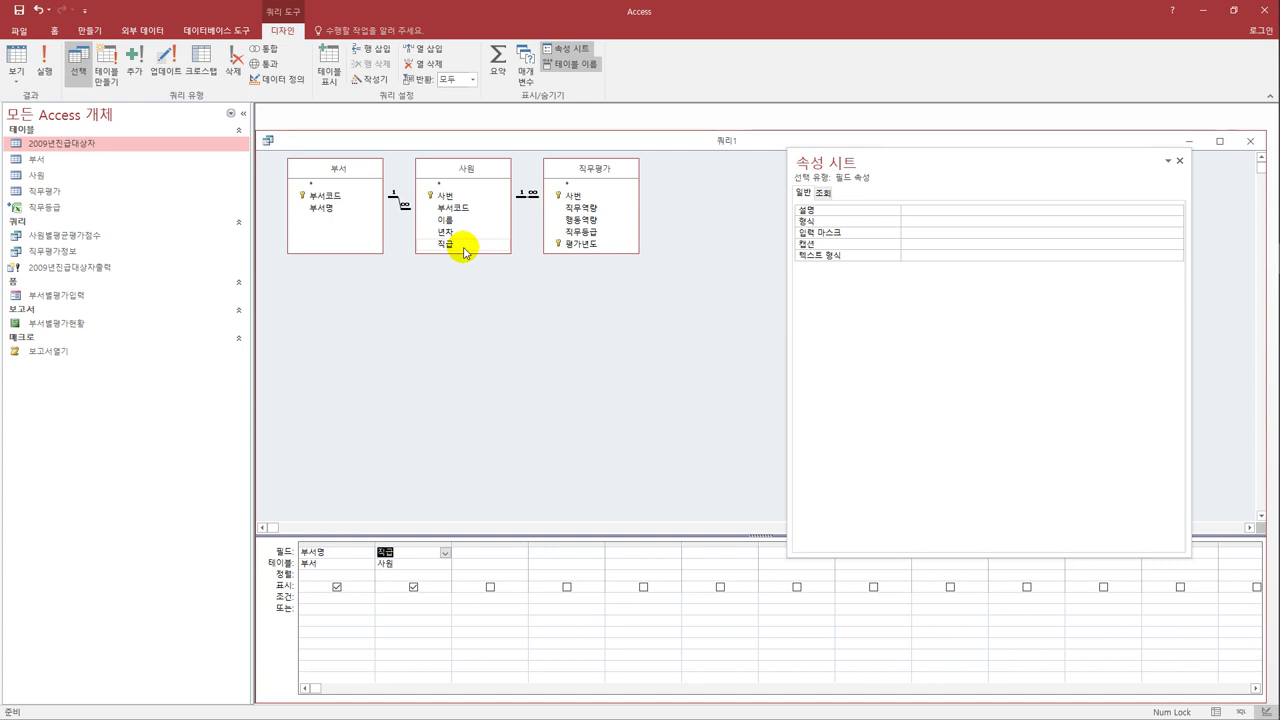
left_click(602, 219)
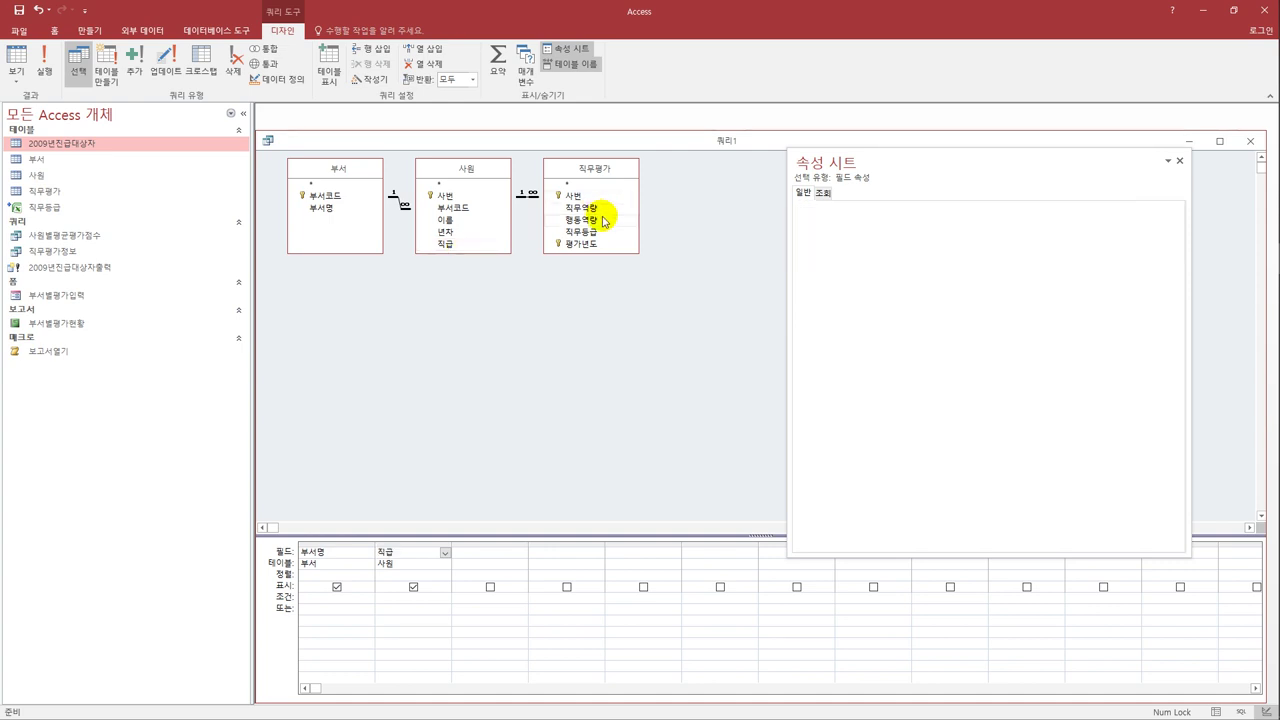
double_click(602, 219)
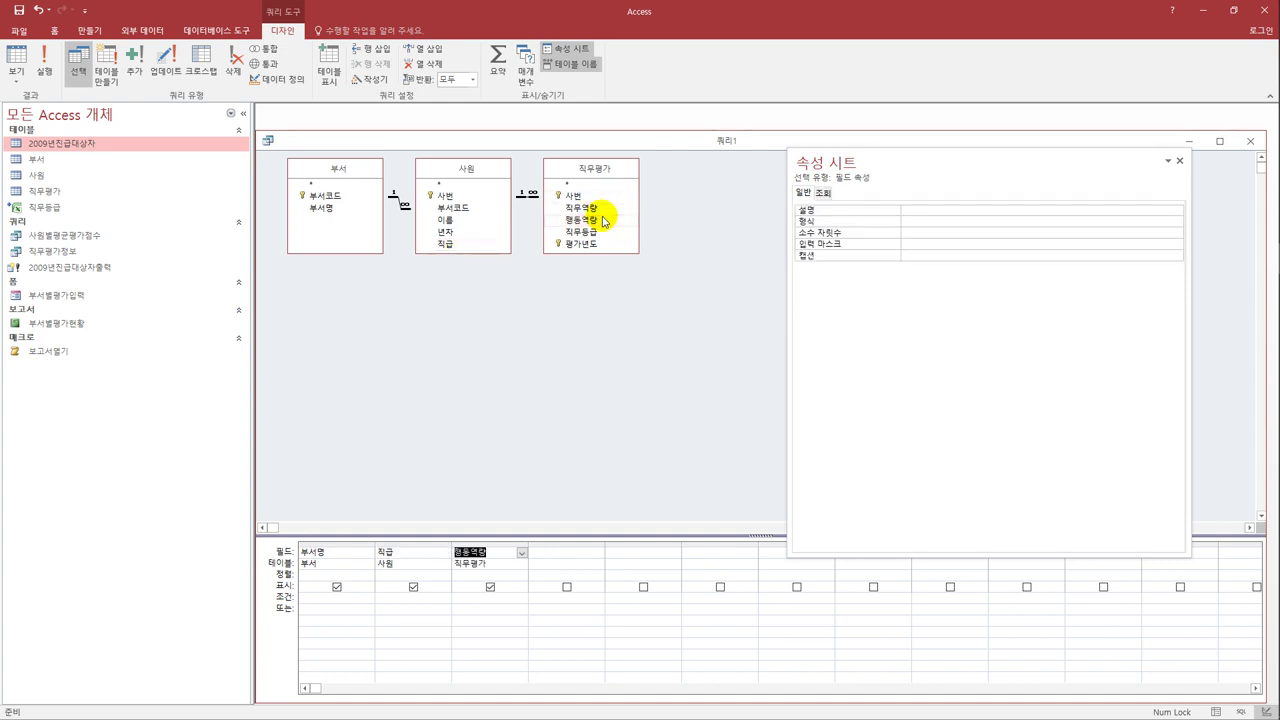
Convert the query to a crosstab with 부서명 as the row heading (행 머리글) and 직급 as the column heading (열 머리글).
left_click(207, 72)
left_click(343, 586)
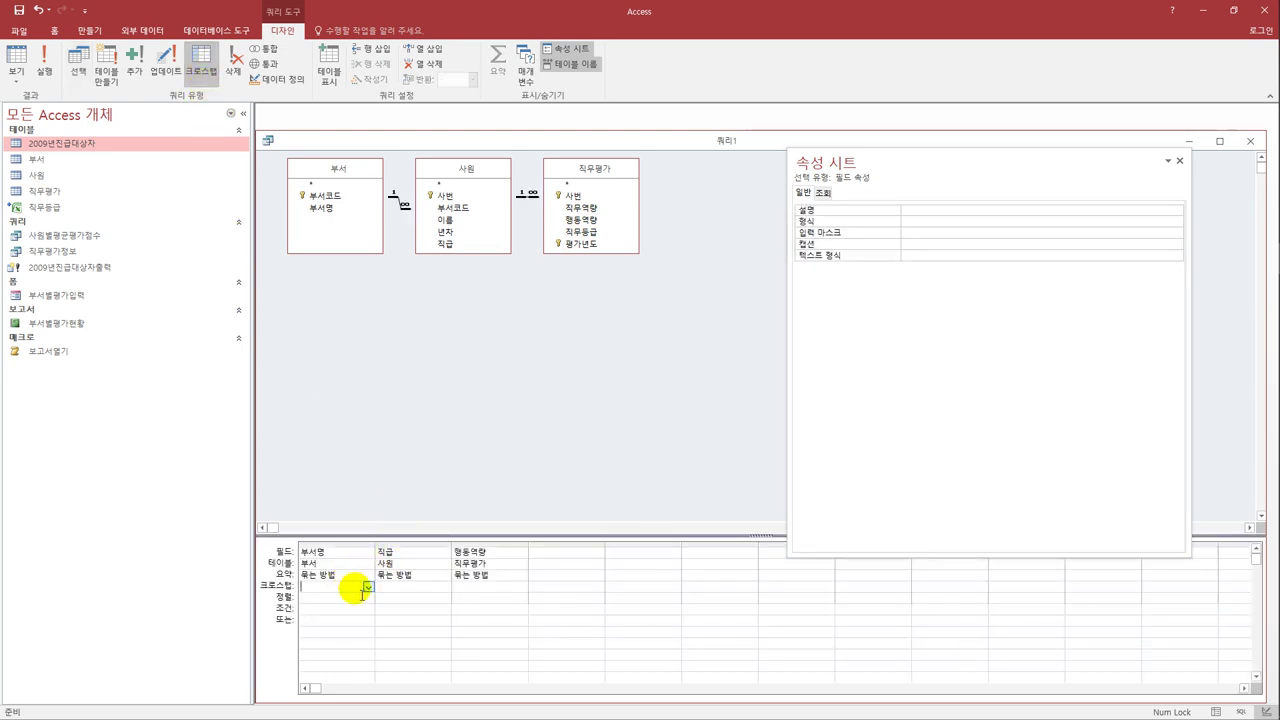
left_click(368, 586)
left_click(330, 597)
left_click(418, 587)
left_click(445, 587)
left_click(425, 607)
Set 행동역량 as the crosstab value (값) summarized by average (평균), and preview the query's datasheet.
left_click(482, 588)
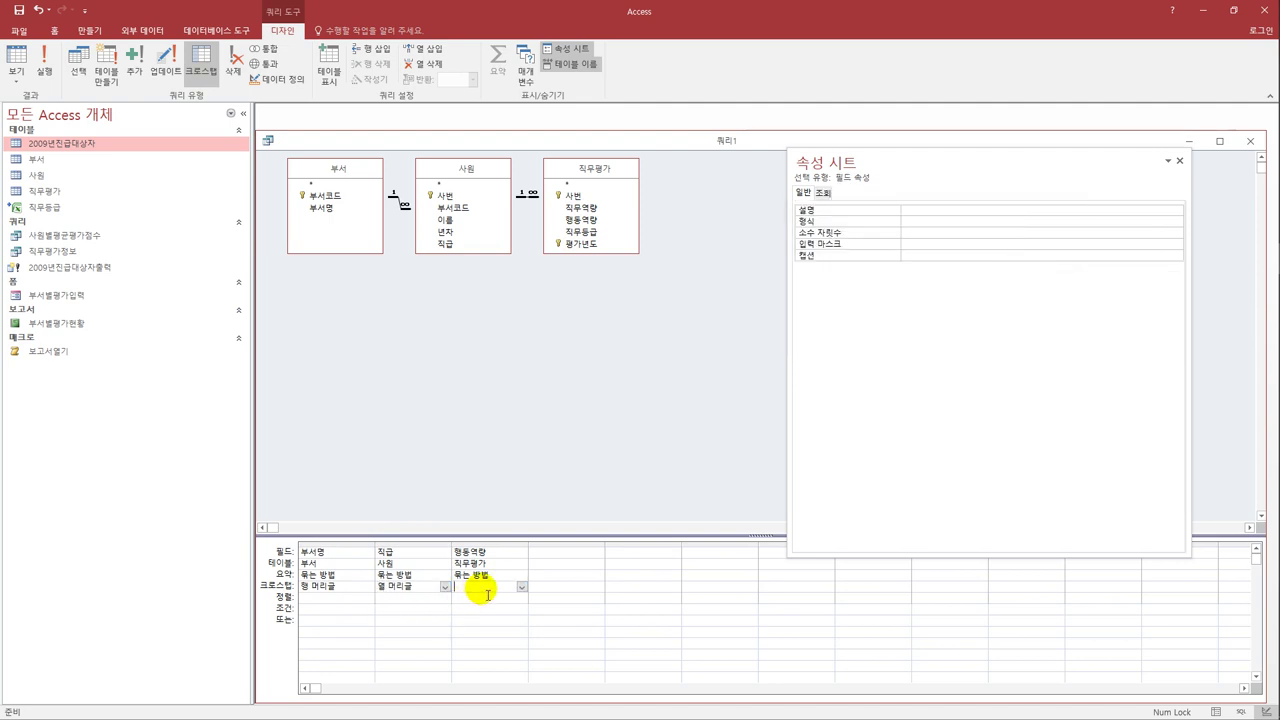
left_click(521, 587)
left_click(500, 618)
left_click(523, 574)
left_click(521, 576)
left_click(508, 608)
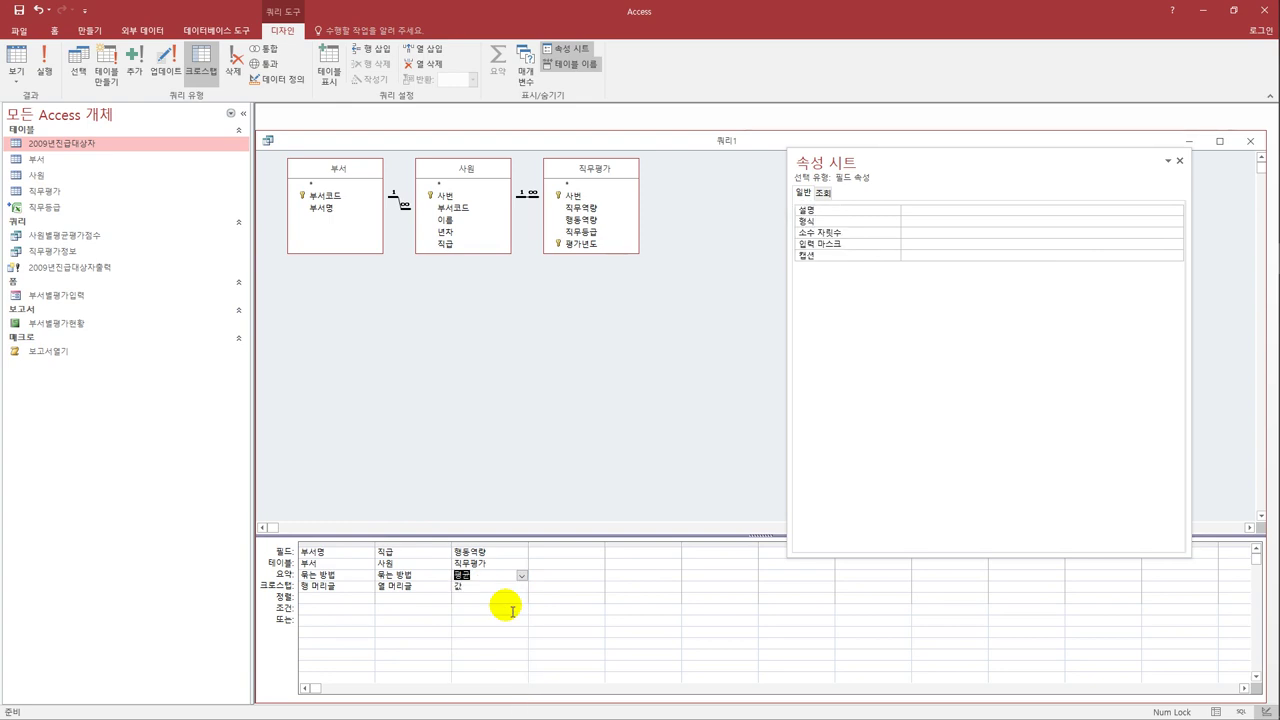
left_click(12, 70)
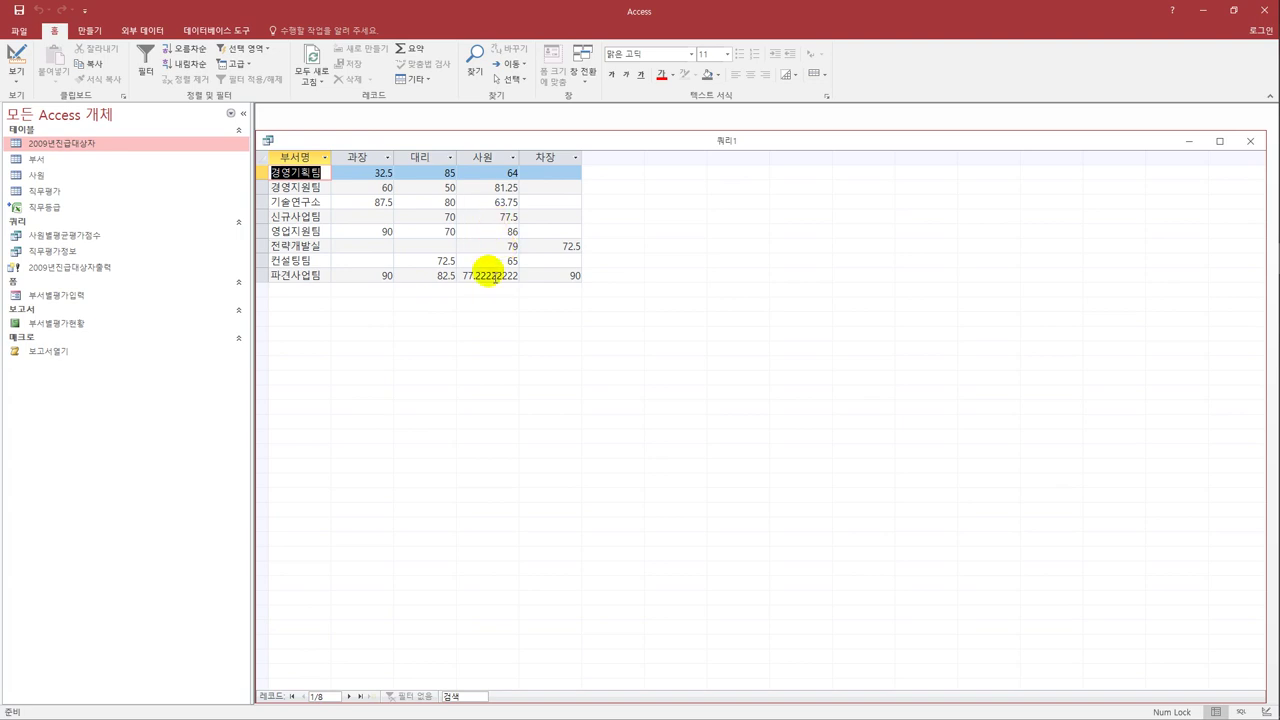
Format the 행동역량 value field as 표준 with 0 decimal places, and preview the crosstab again.
left_click(12, 60)
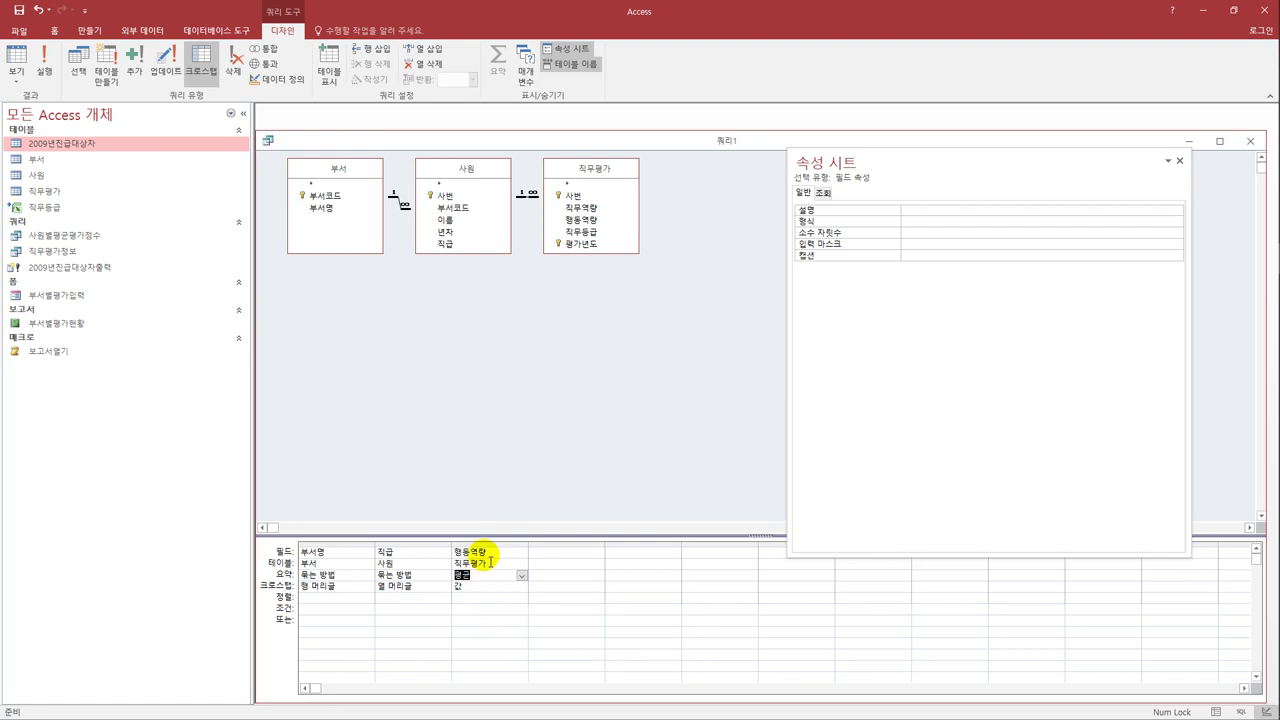
left_click(903, 221)
left_click(1176, 223)
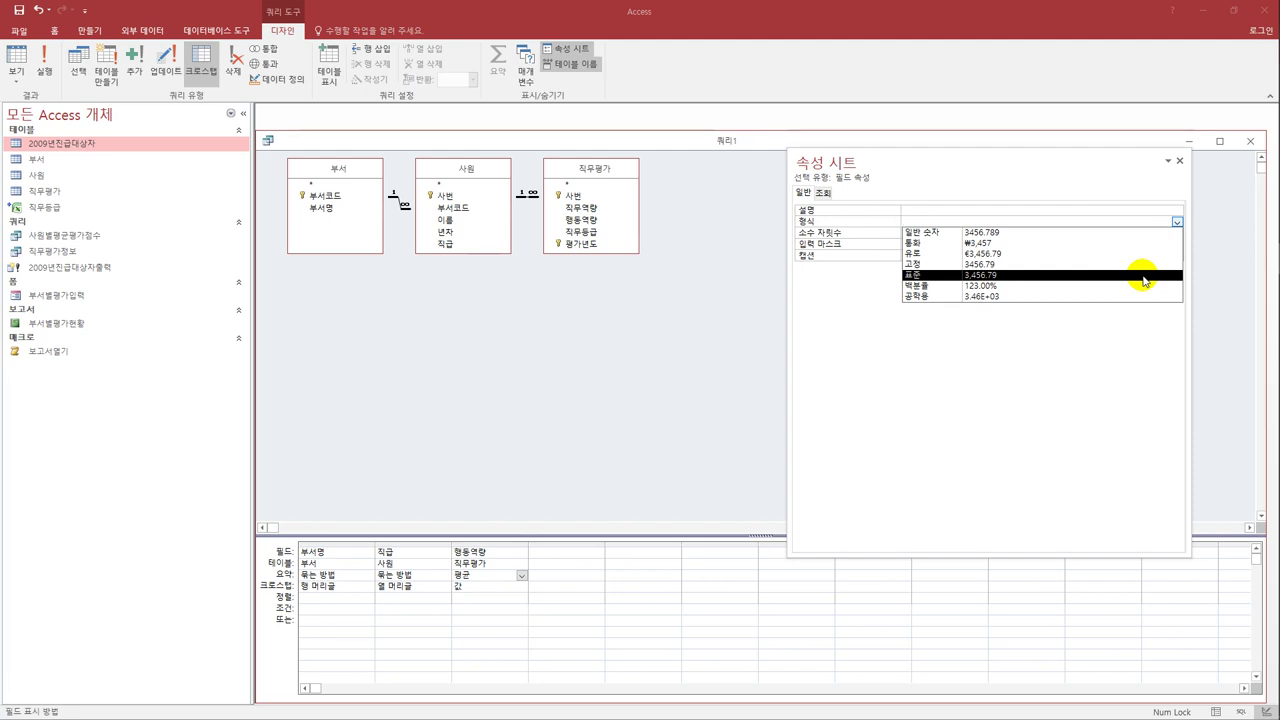
left_click(1143, 278)
left_click(1074, 242)
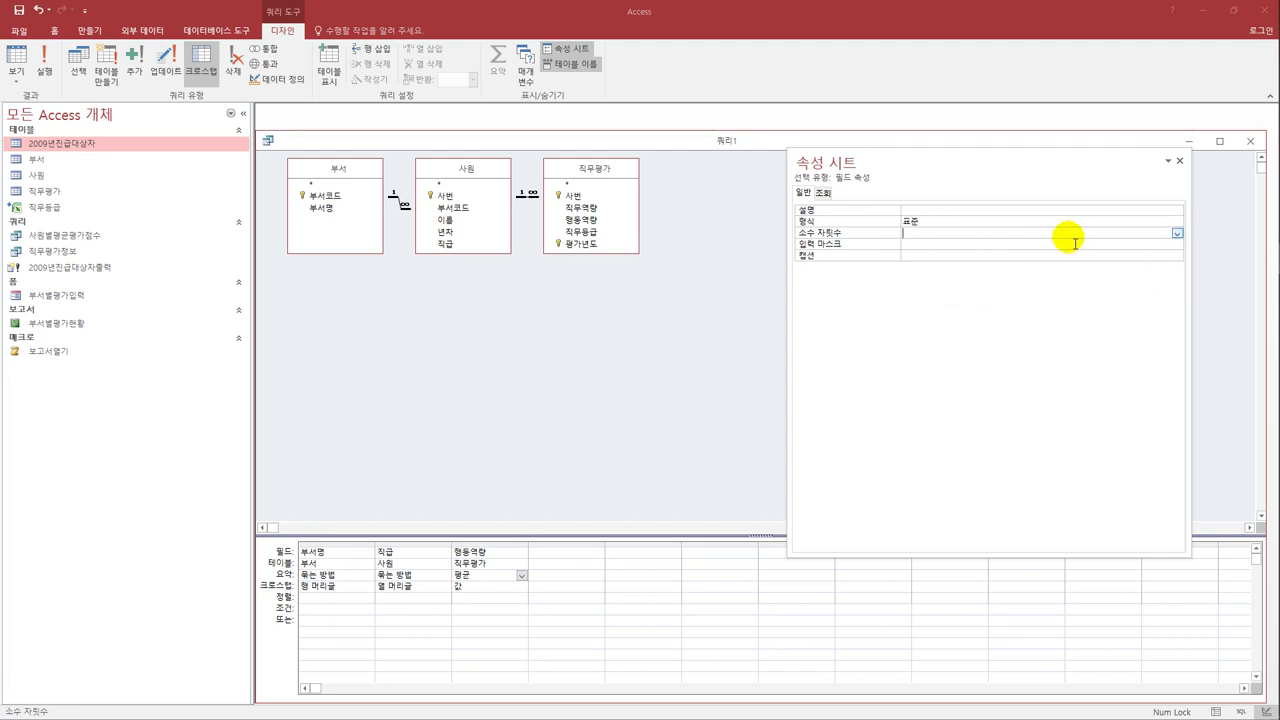
left_click(486, 598)
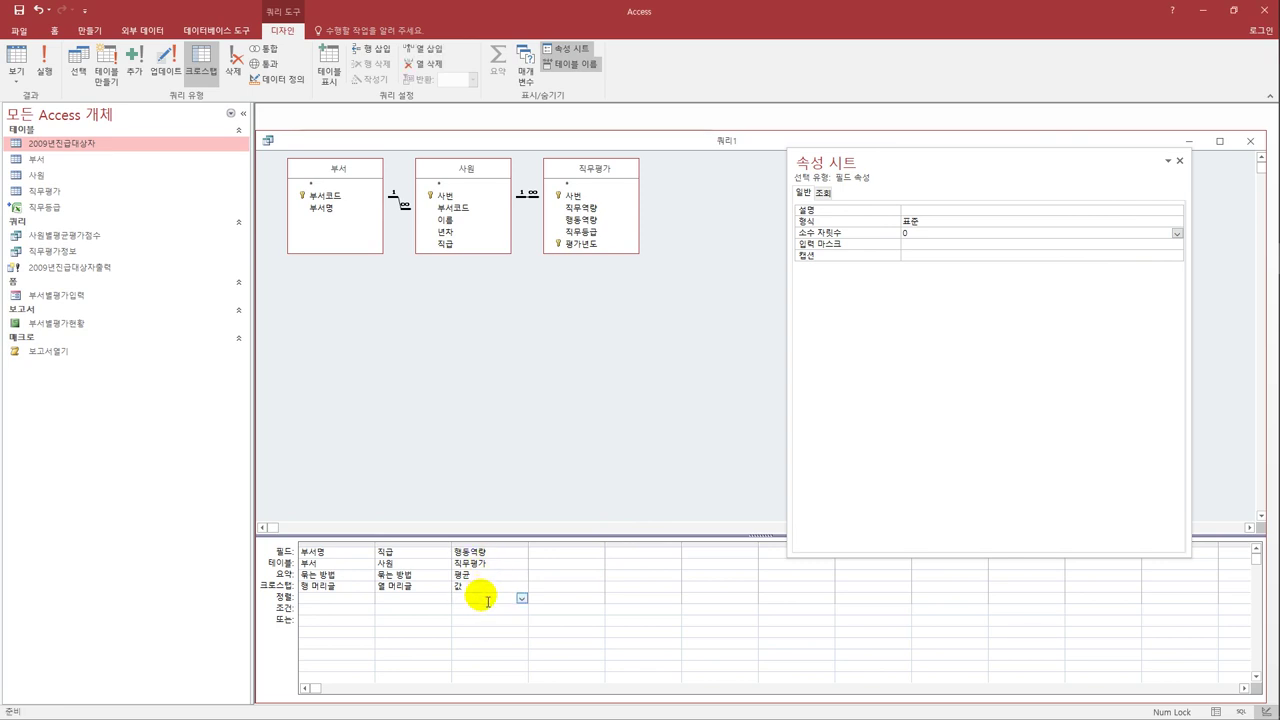
left_click(16, 58)
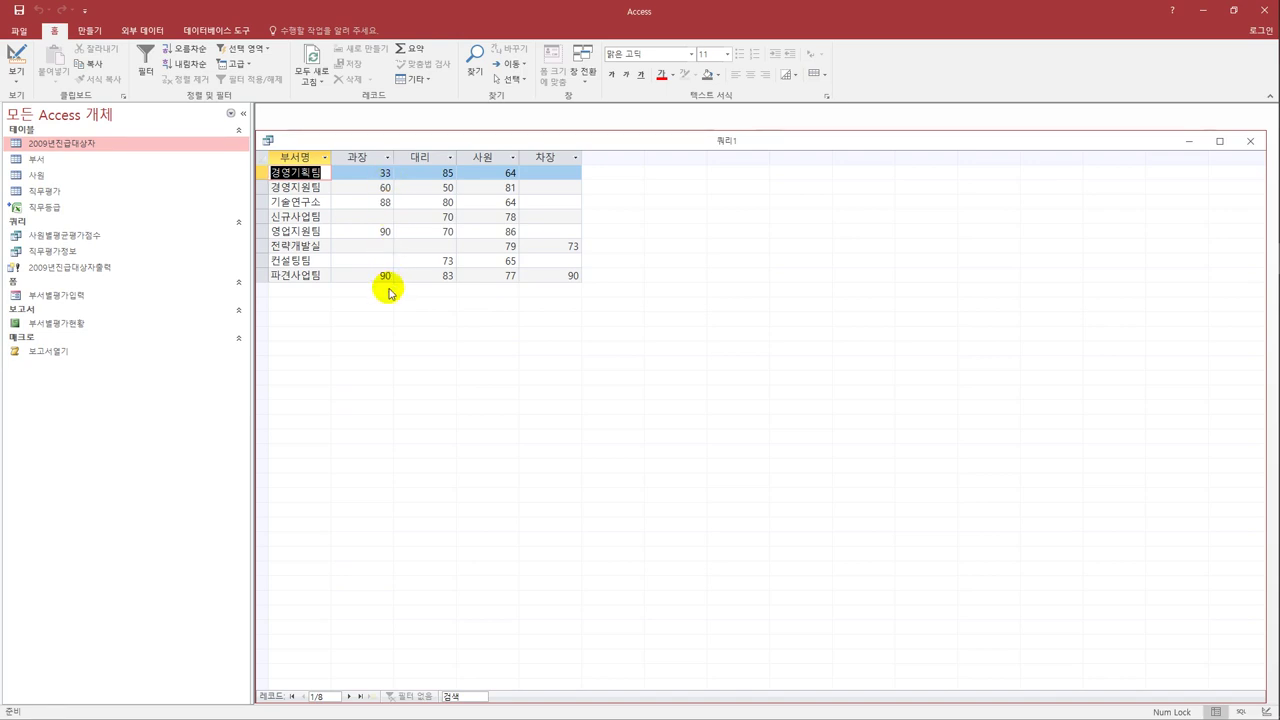
Save the crosstab query as 부서별직책별점수 and close it.
left_click(18, 11)
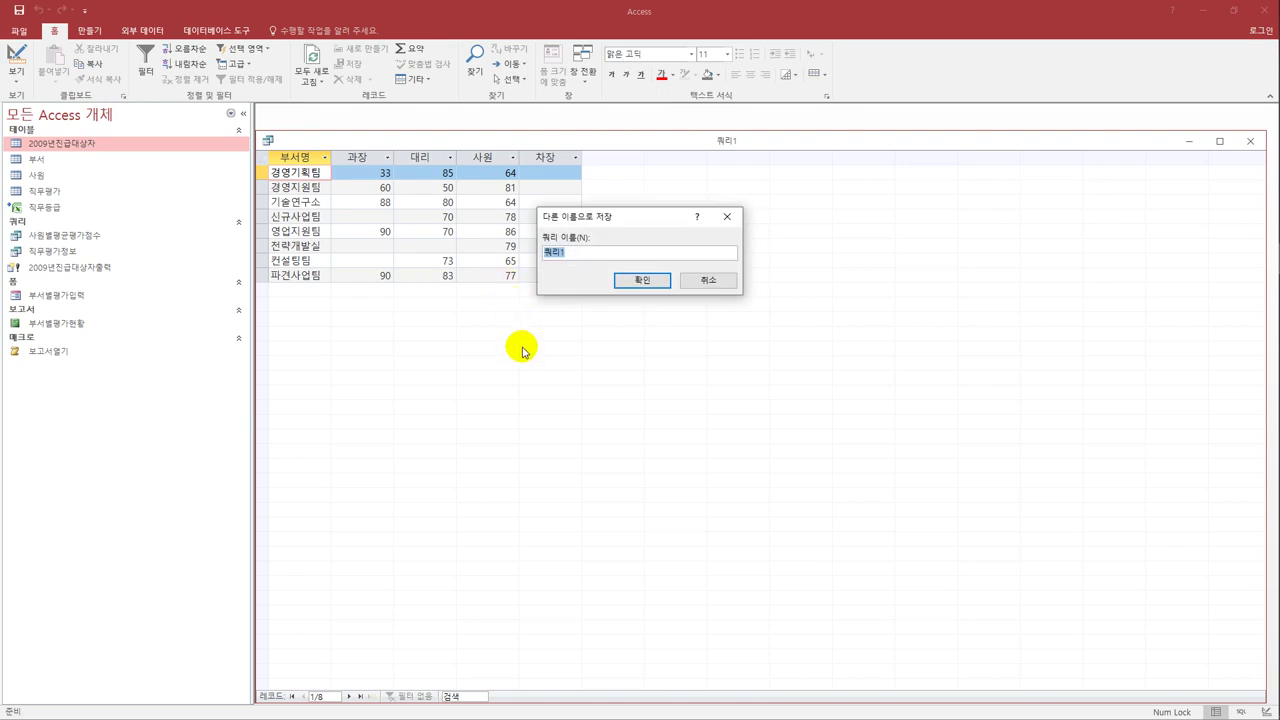
type("부서별직책별점수")
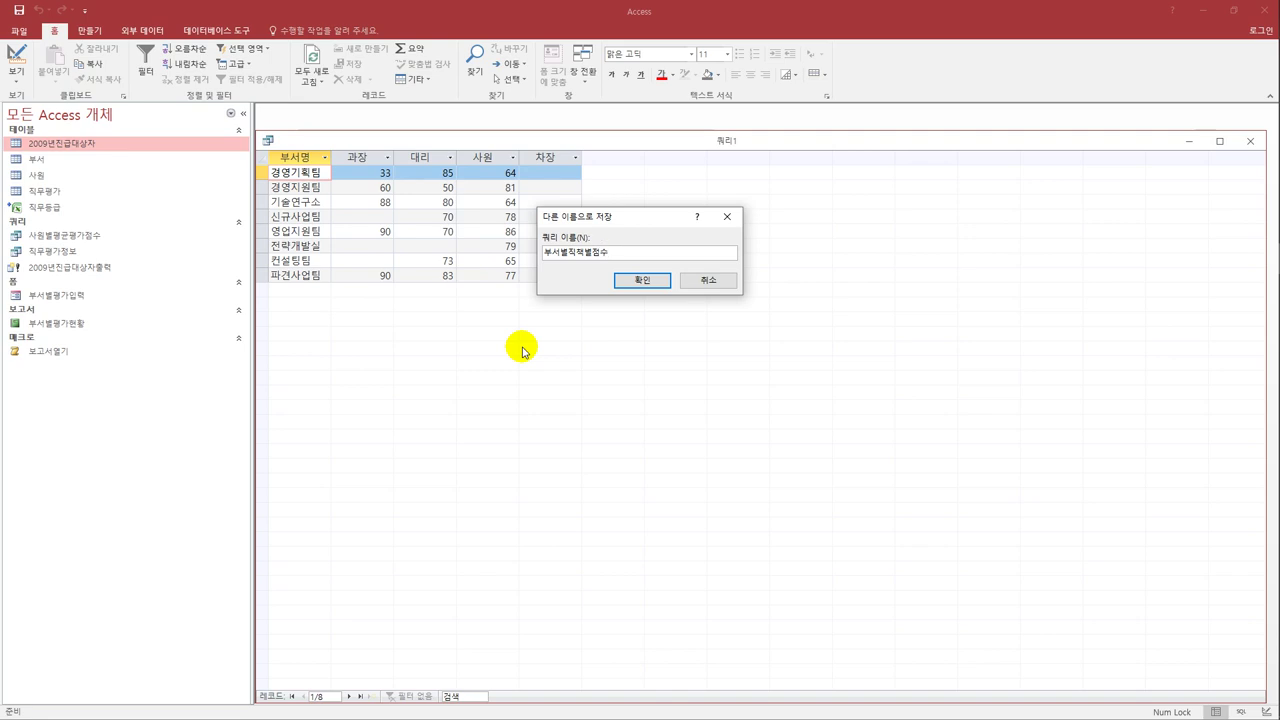
left_click(642, 280)
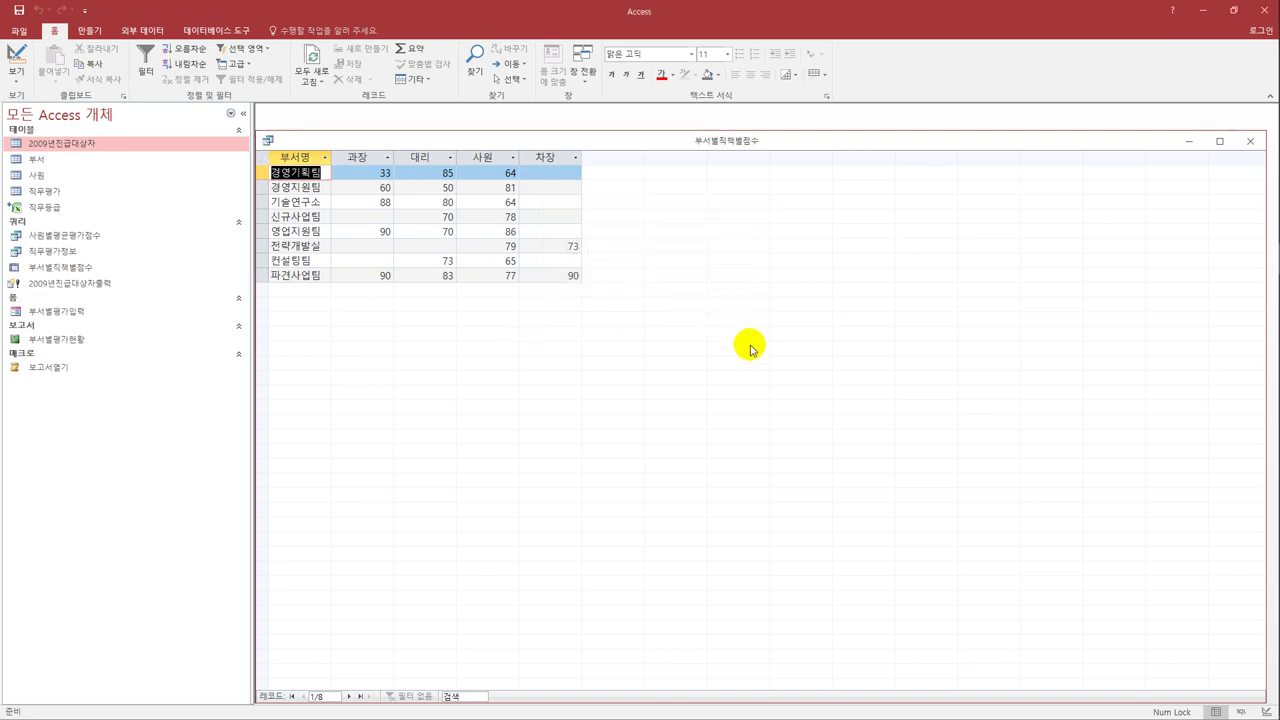
left_click(1250, 141)
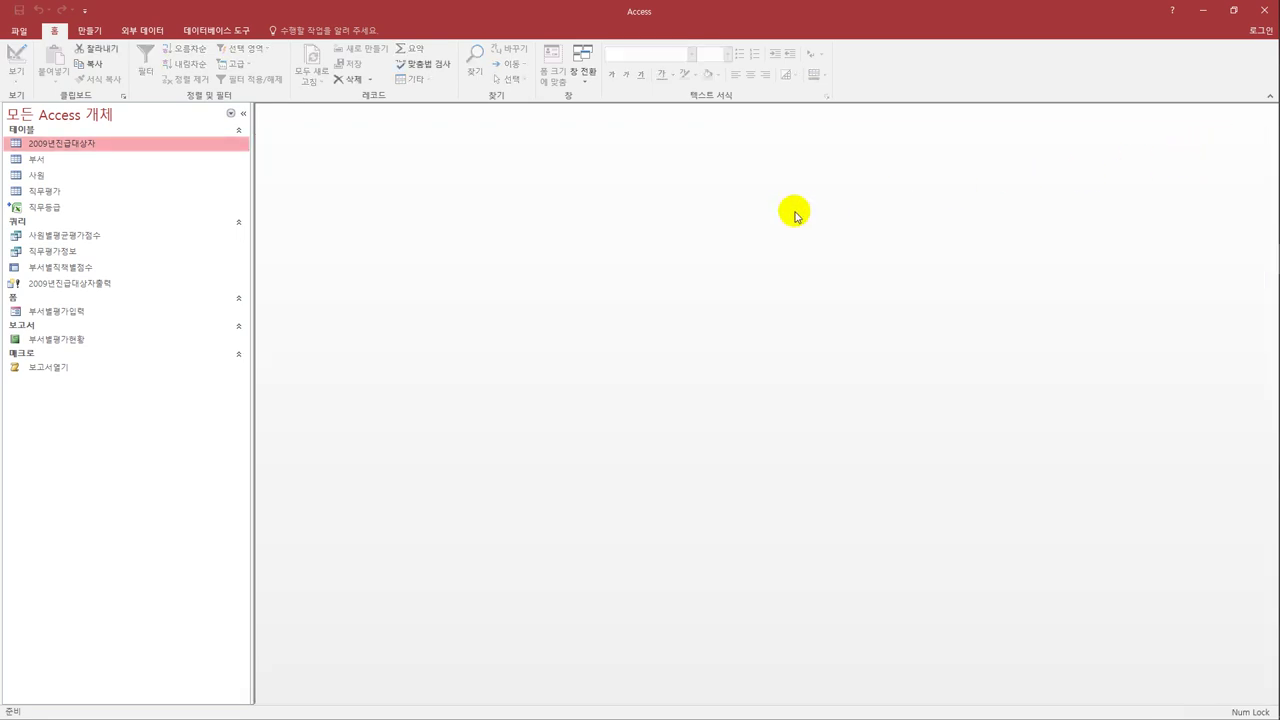